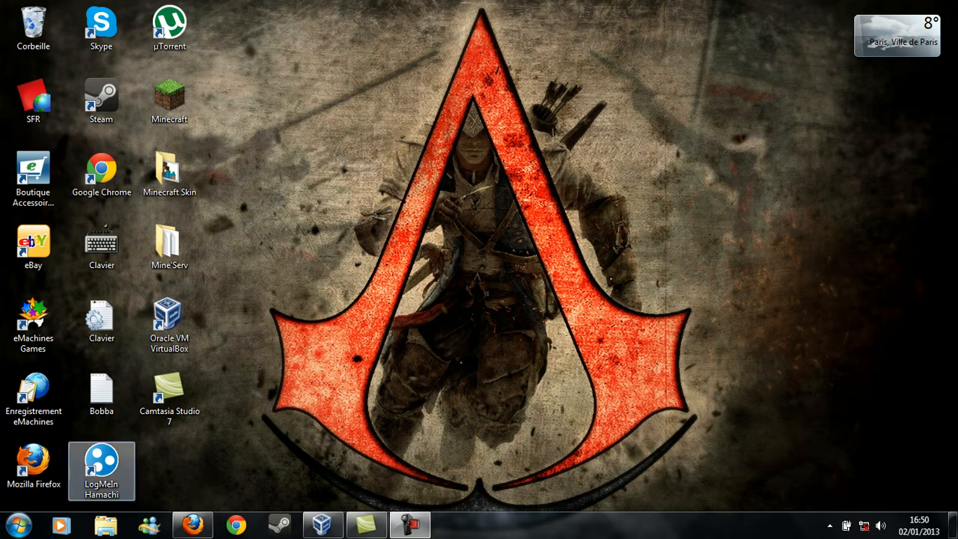
Switch to Firefox and proceed past the BackTrack registration form to the download options without registering.
click(192, 524)
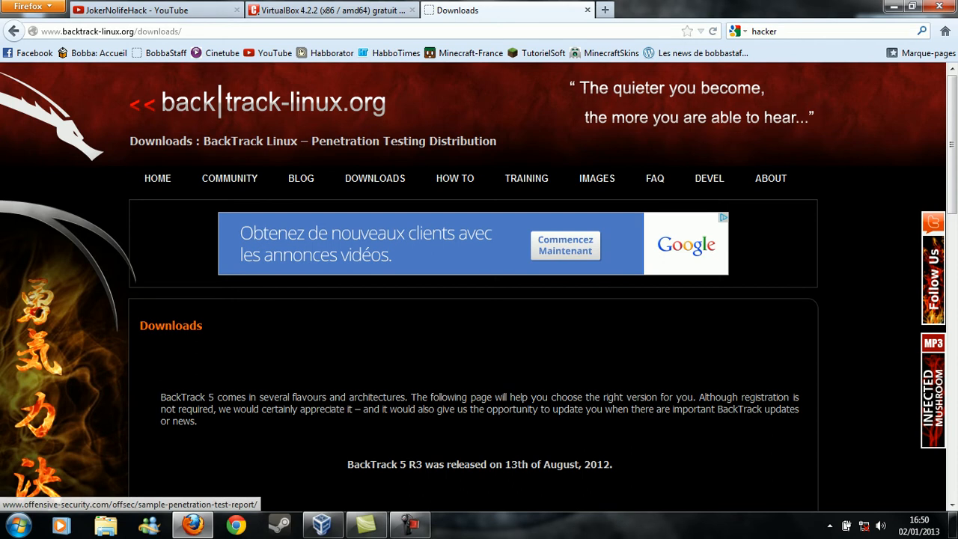
scroll(479, 337, down, 4)
scroll(478, 336, up, 4)
scroll(479, 287, down, 5)
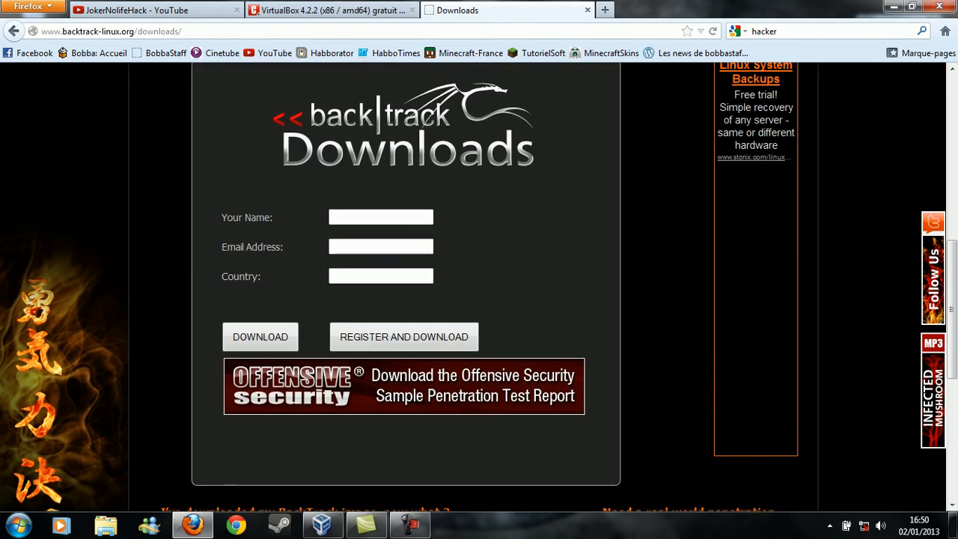
click(260, 337)
scroll(479, 284, up, 4)
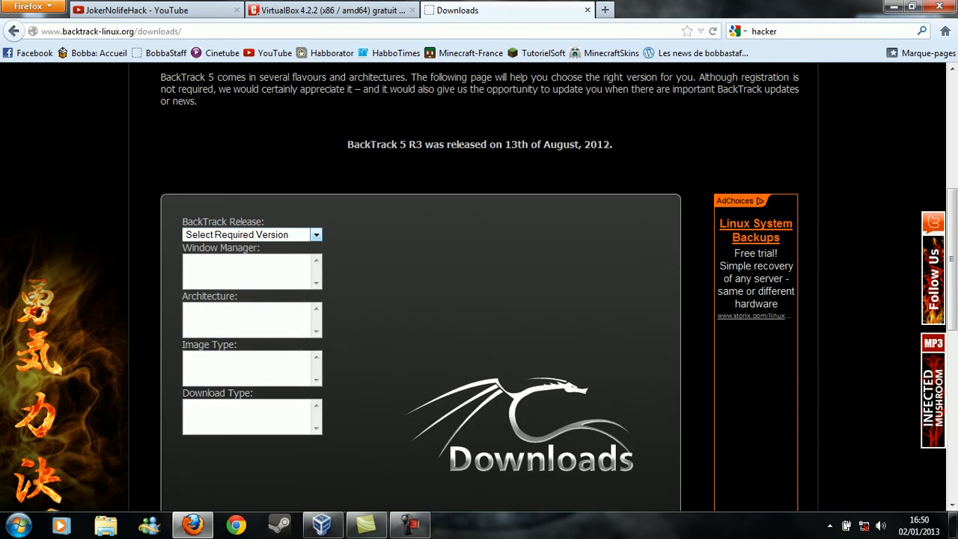
Choose the BackTrack 5 R1 release with GNOME, 32-bit architecture, ISO image type and Torrent download.
click(316, 234)
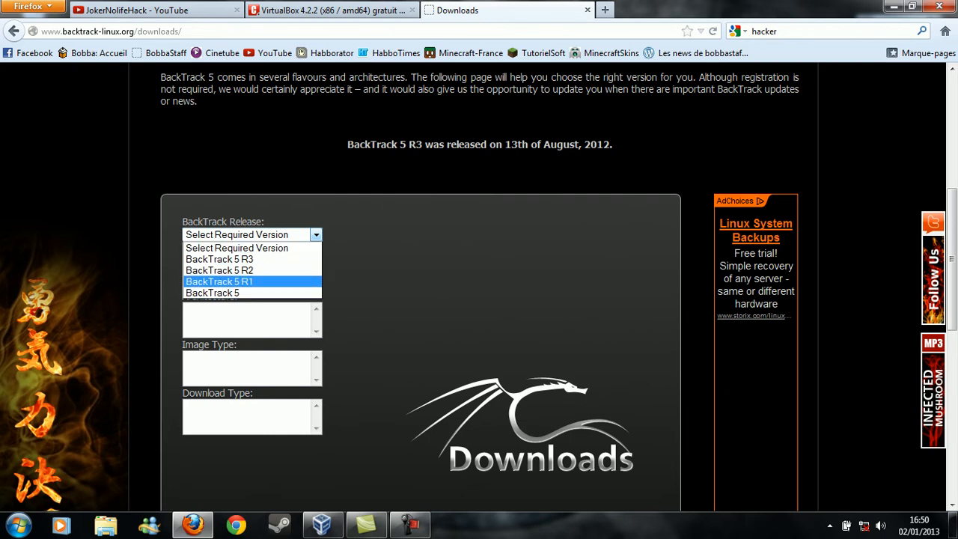
click(219, 281)
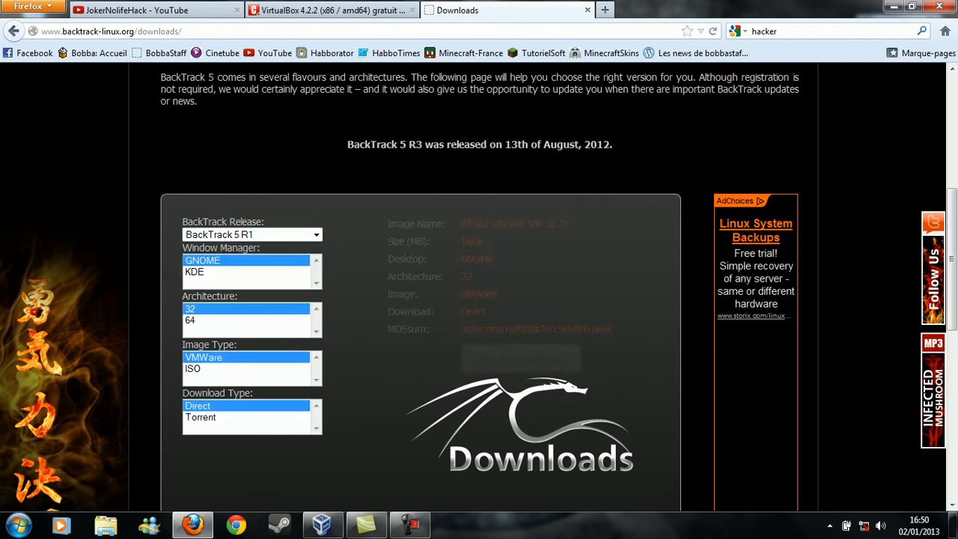
click(203, 260)
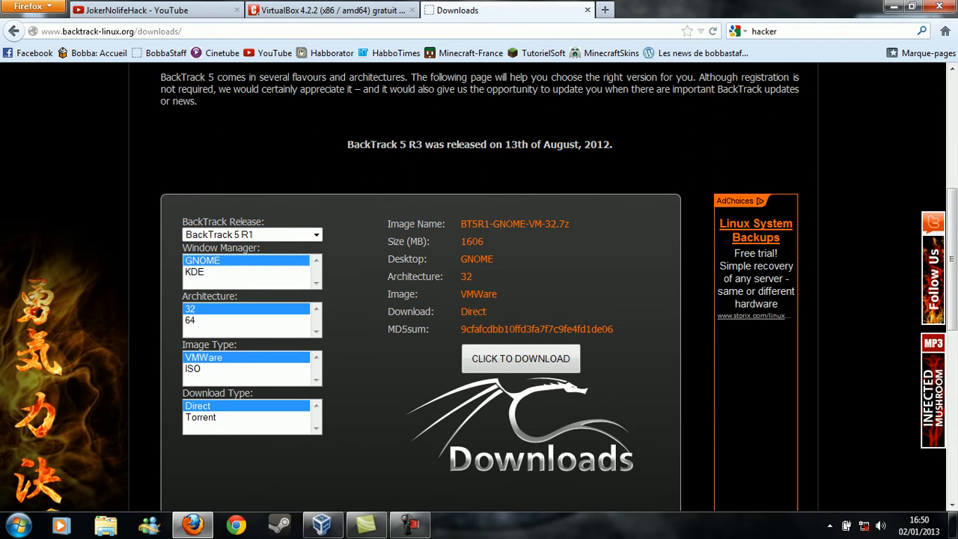
click(203, 308)
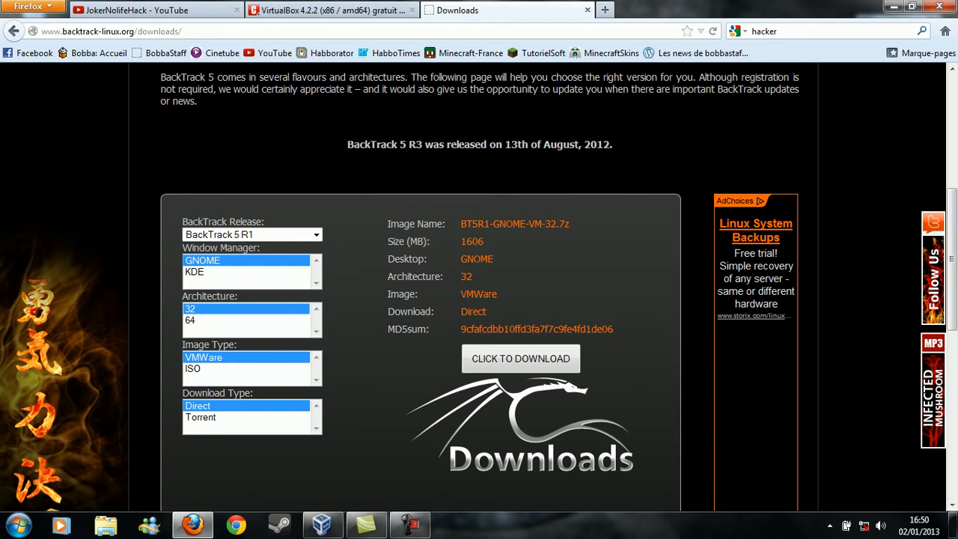
click(193, 369)
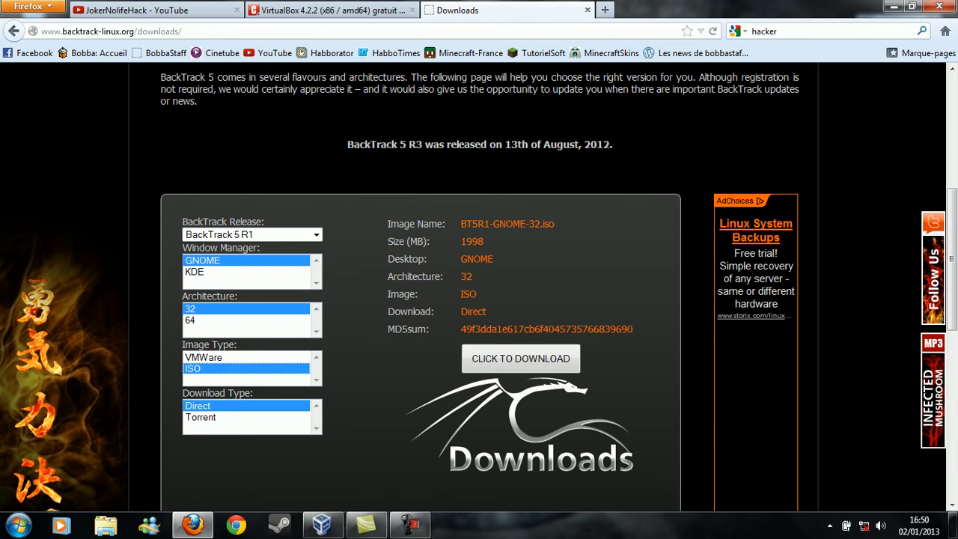
click(192, 406)
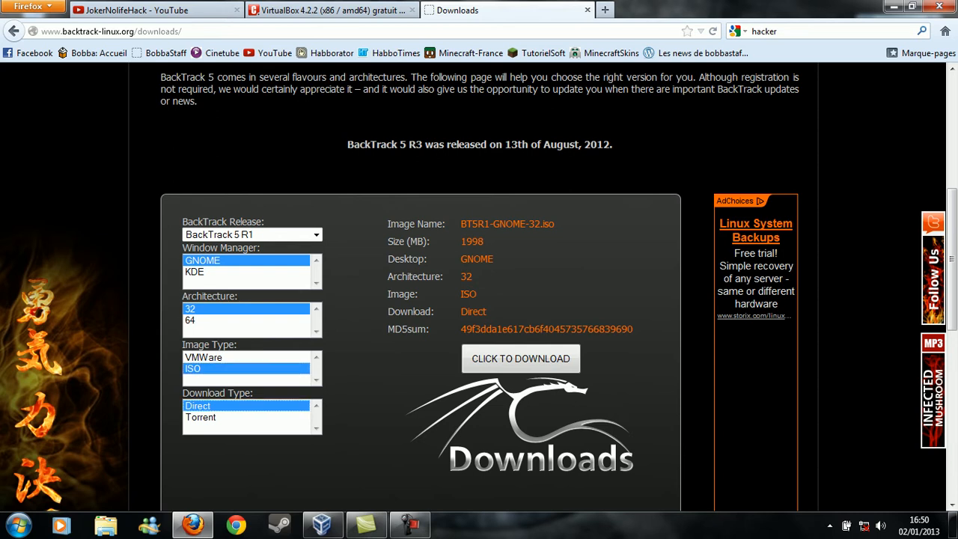
click(190, 416)
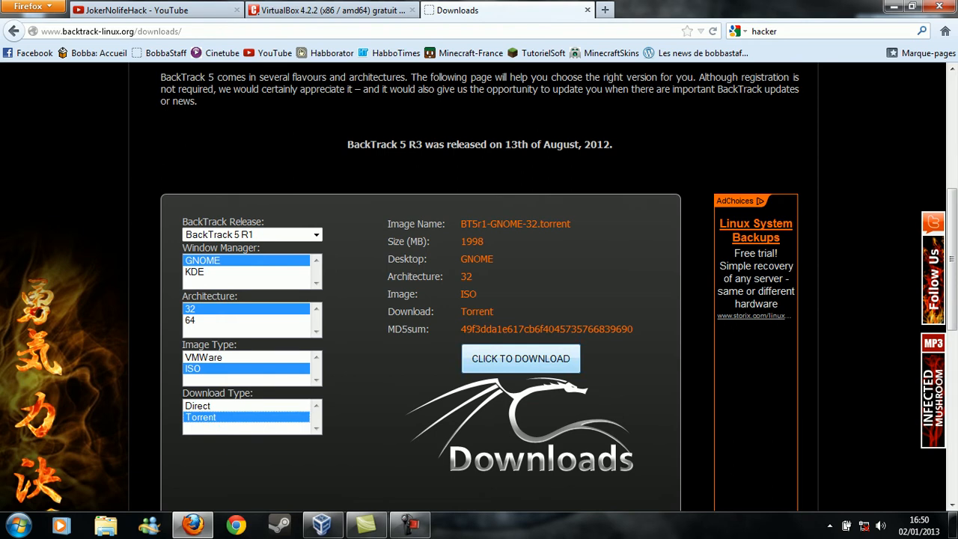
Start the BackTrack download, decline to give personal information and close the Downloads page.
click(521, 359)
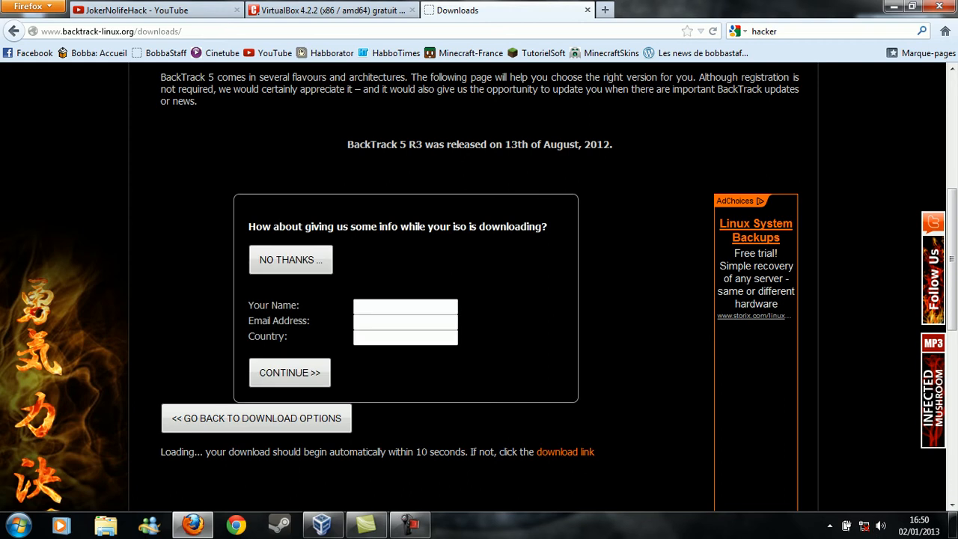
click(290, 259)
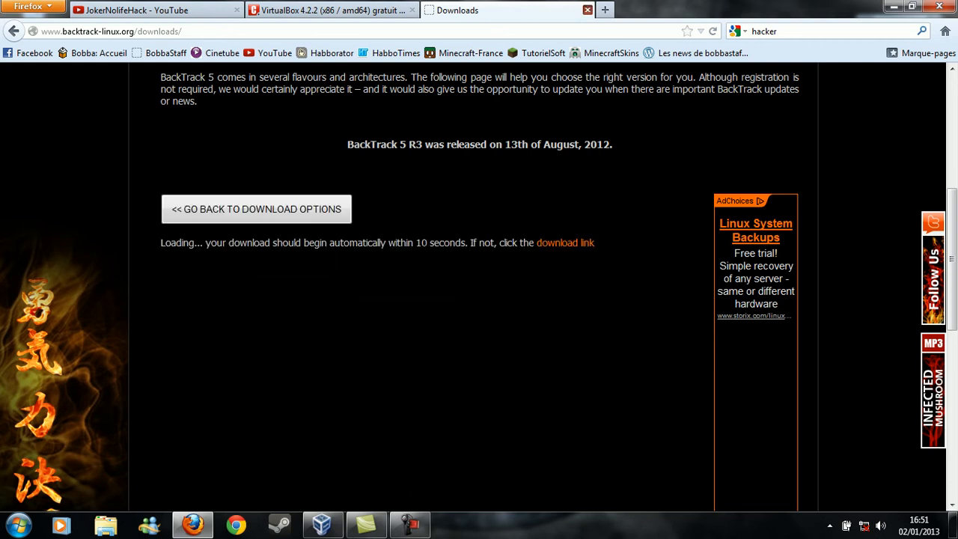
click(587, 10)
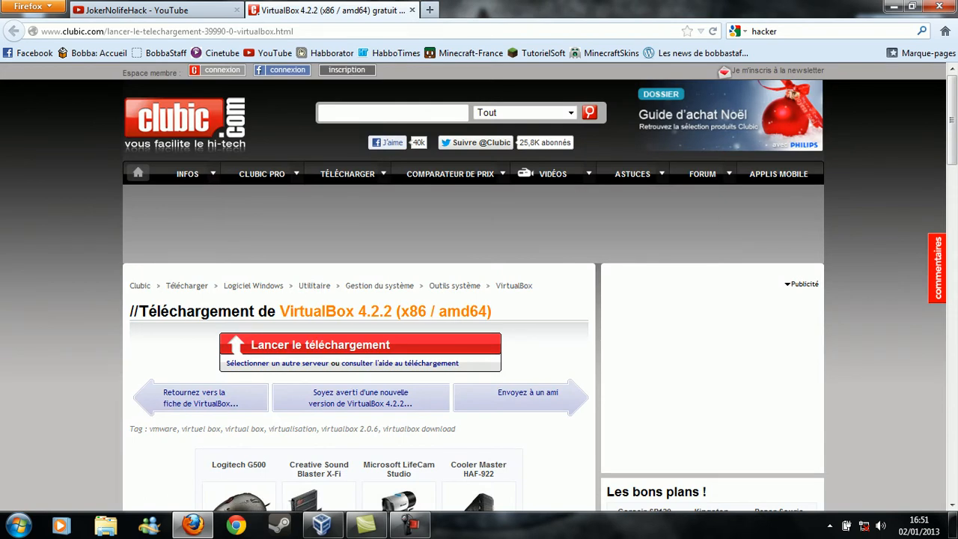
Request the VirtualBox 4.2.2 installer on the Clubic page, cancel saving it and close the page.
scroll(479, 300, down, 4)
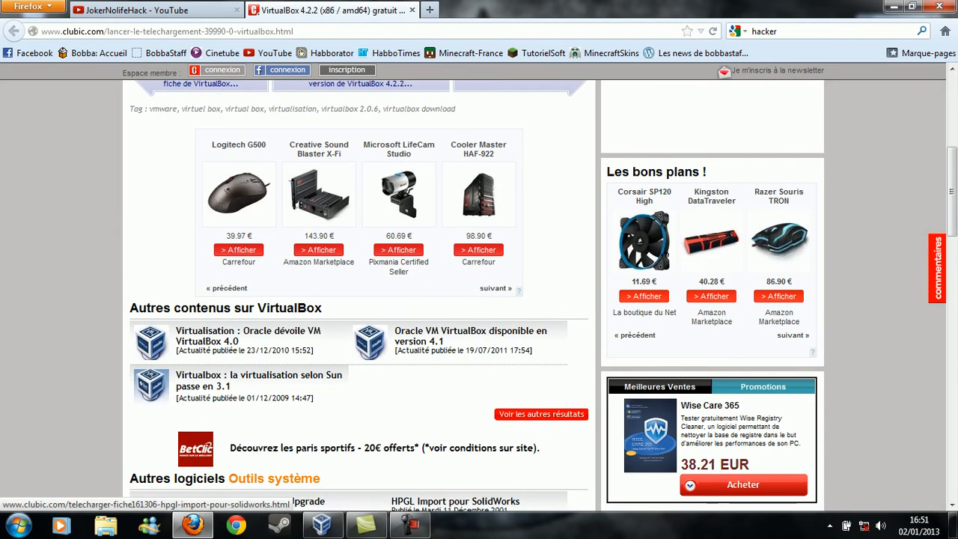
scroll(479, 299, up, 3)
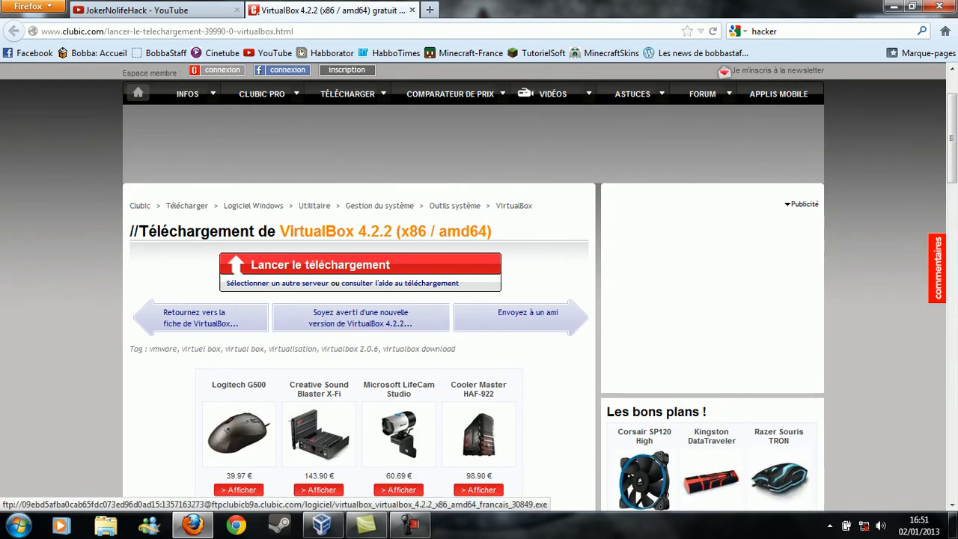
click(320, 264)
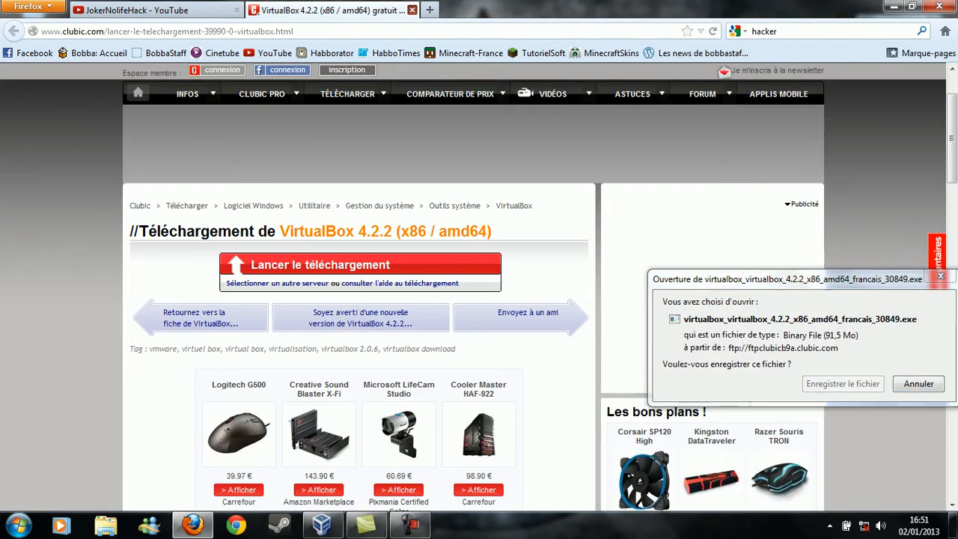
click(412, 9)
click(918, 384)
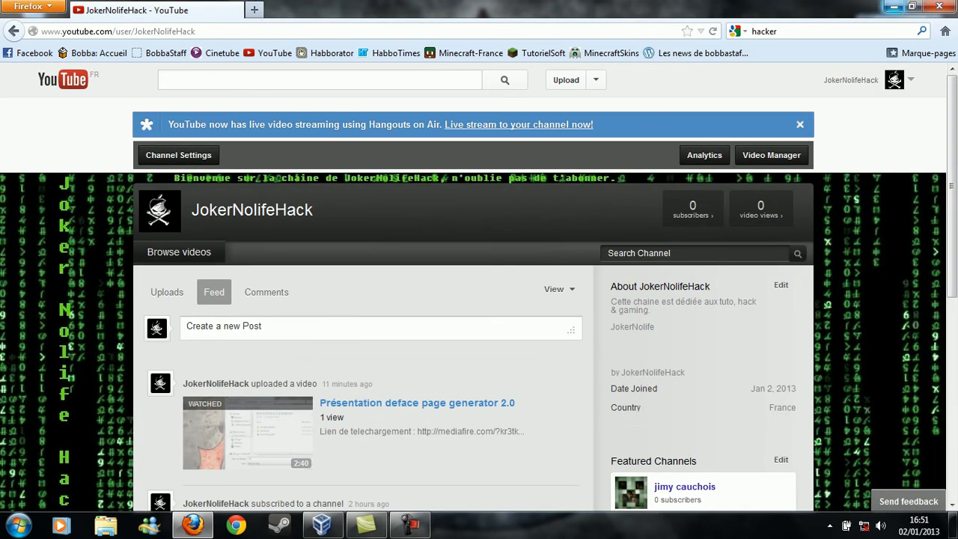
Switch to Oracle VM VirtualBox and define a new virtual machine named "Backtrack 5 r1²" with type Linux and version Ubuntu.
click(893, 6)
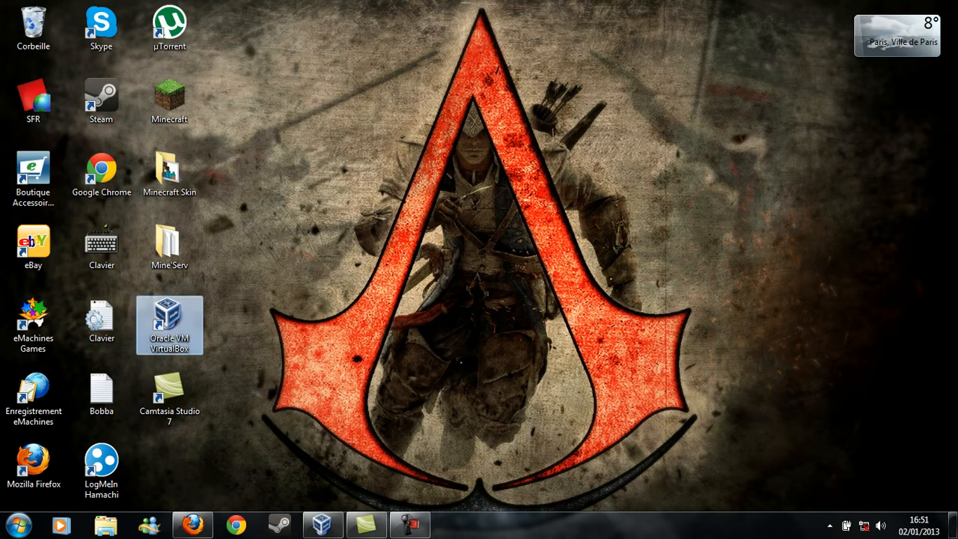
double_click(169, 326)
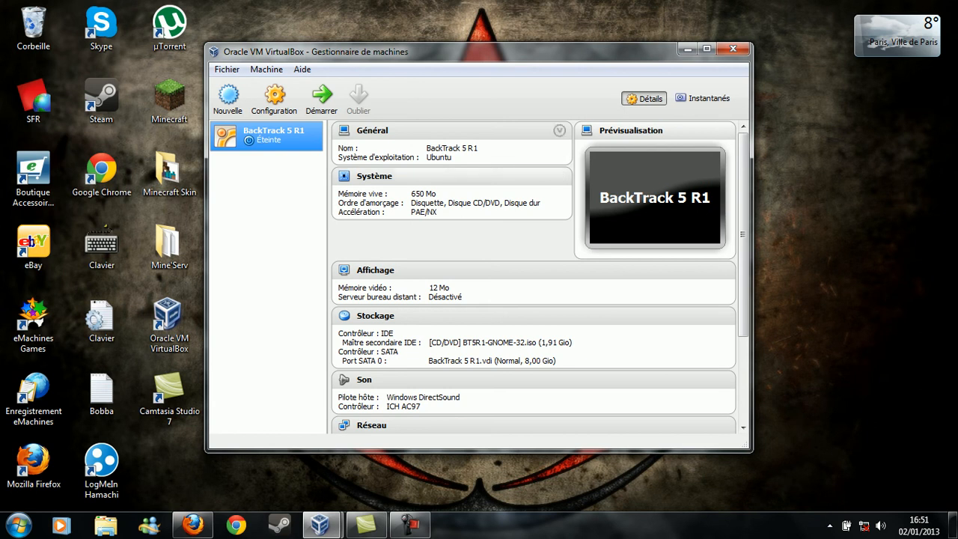
click(227, 99)
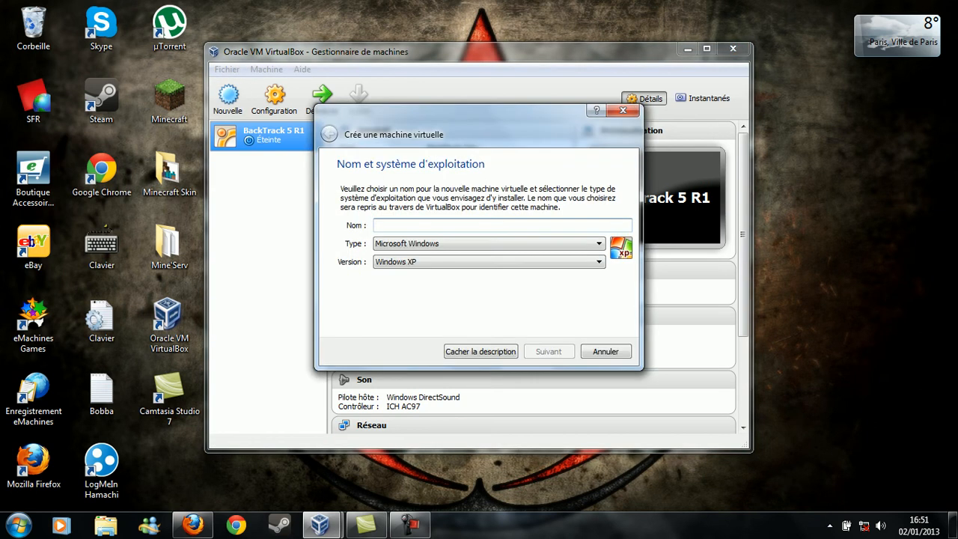
click(488, 243)
click(488, 264)
click(488, 263)
click(488, 263)
click(488, 225)
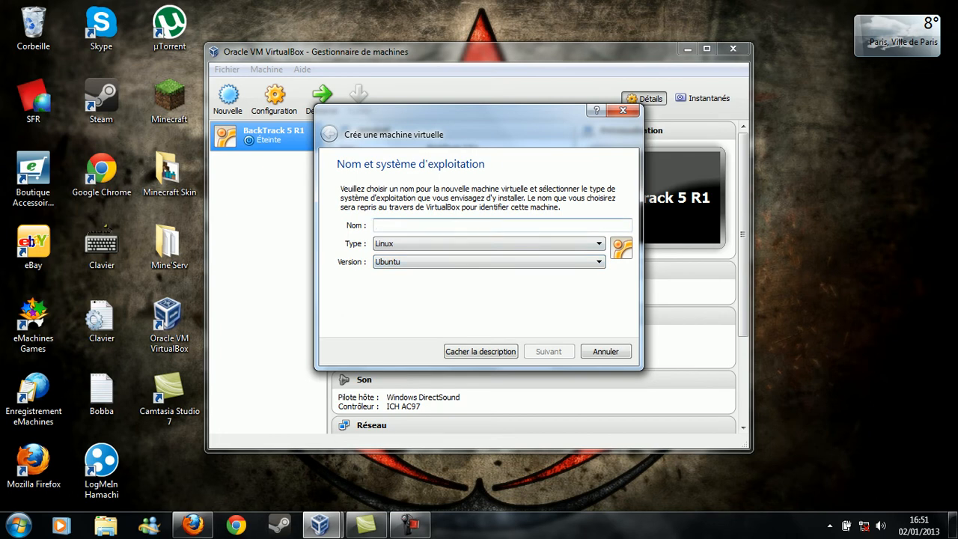
text(Ba)
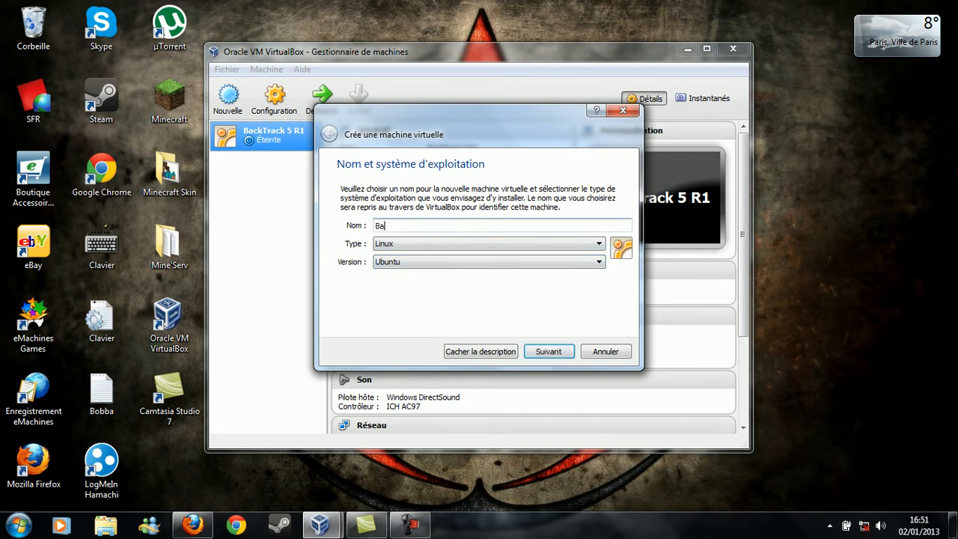
text(cktrack 5 r1²)
key(Return)
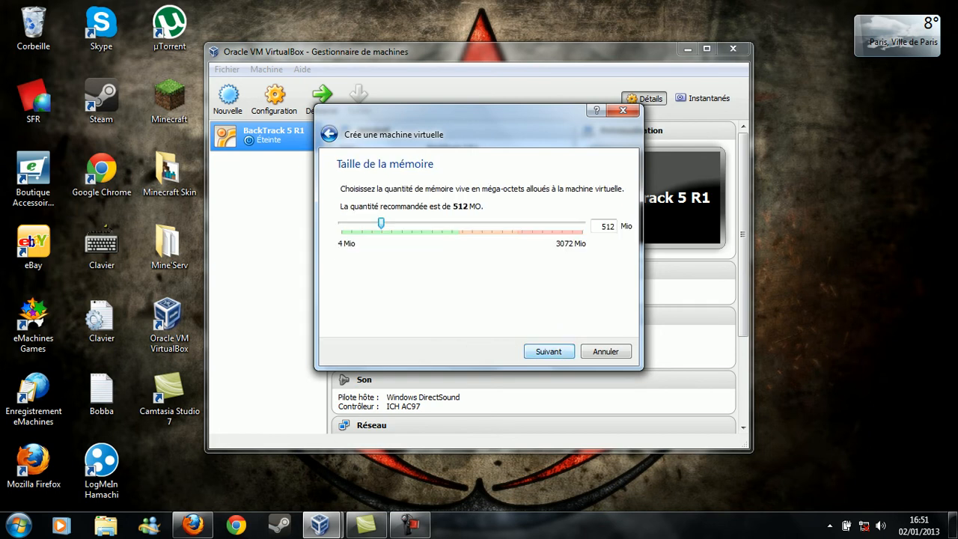
Give the virtual machine 1424 MB of memory and create a dynamically allocated 8 GB VDI hard disk for it.
drag(381, 223, 452, 223)
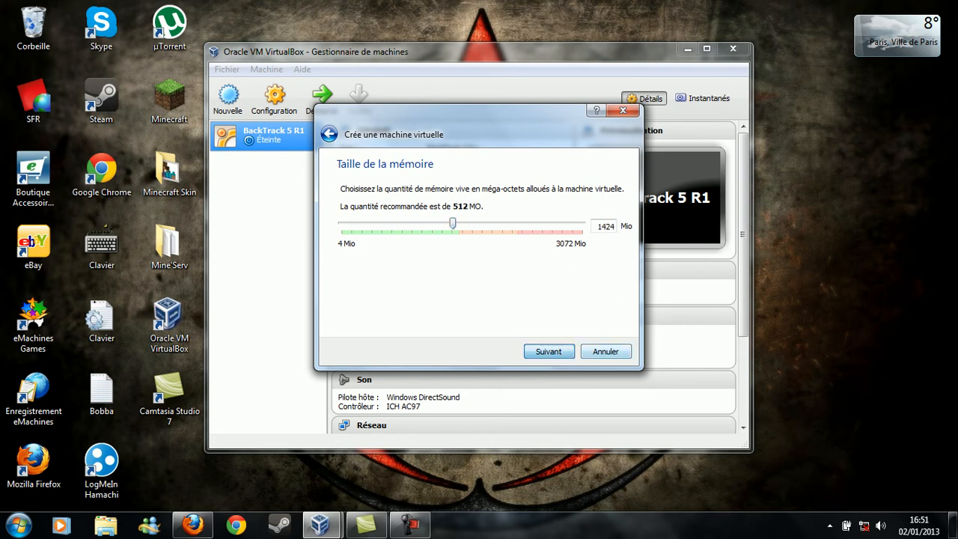
key(Return)
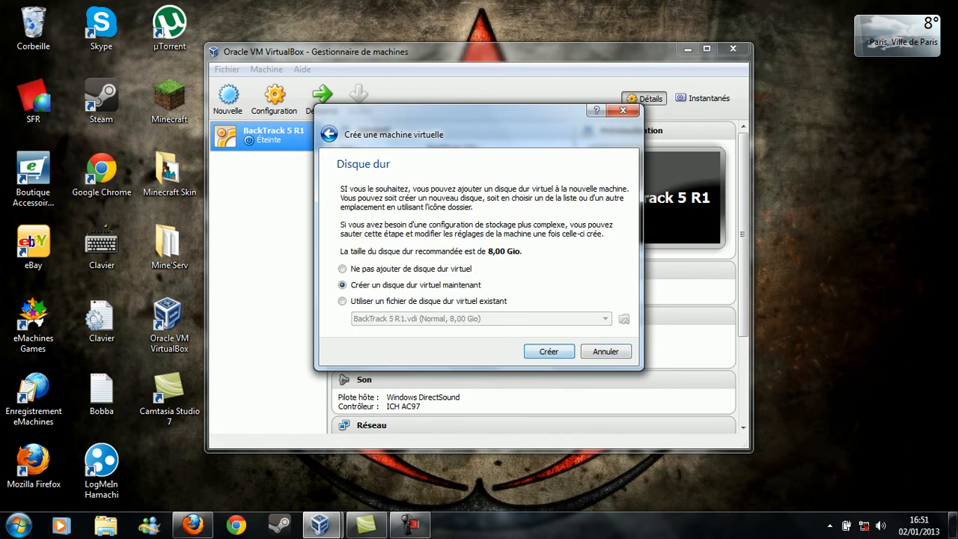
key(Return)
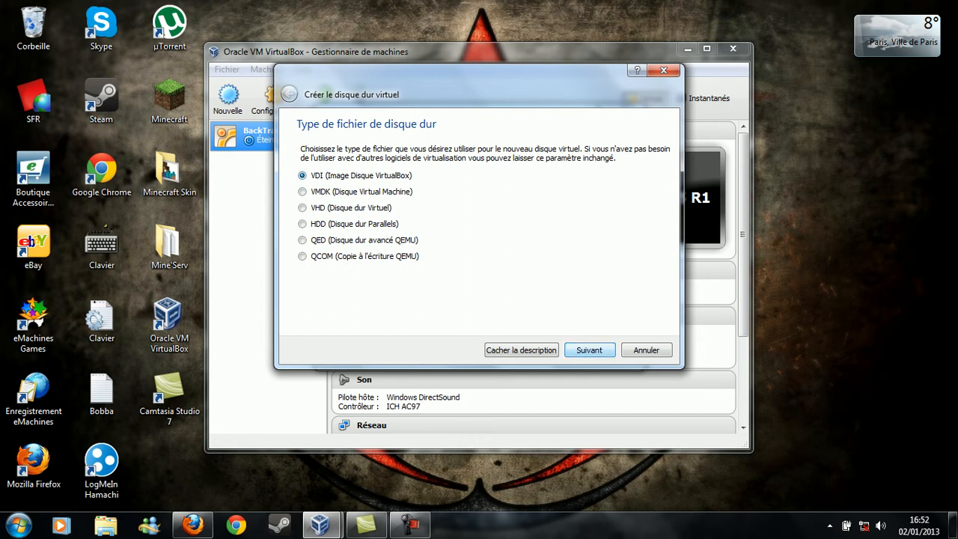
key(Return)
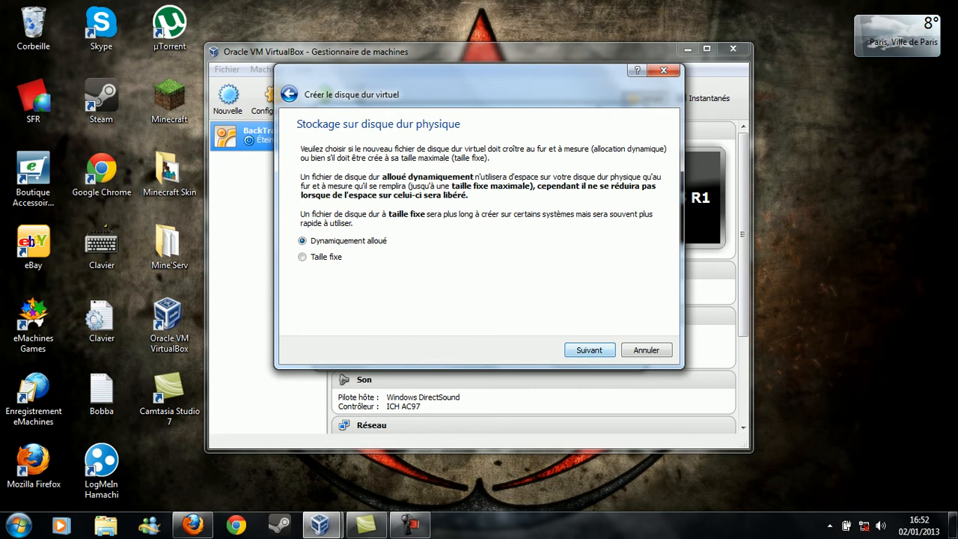
key(Return)
key(Return)
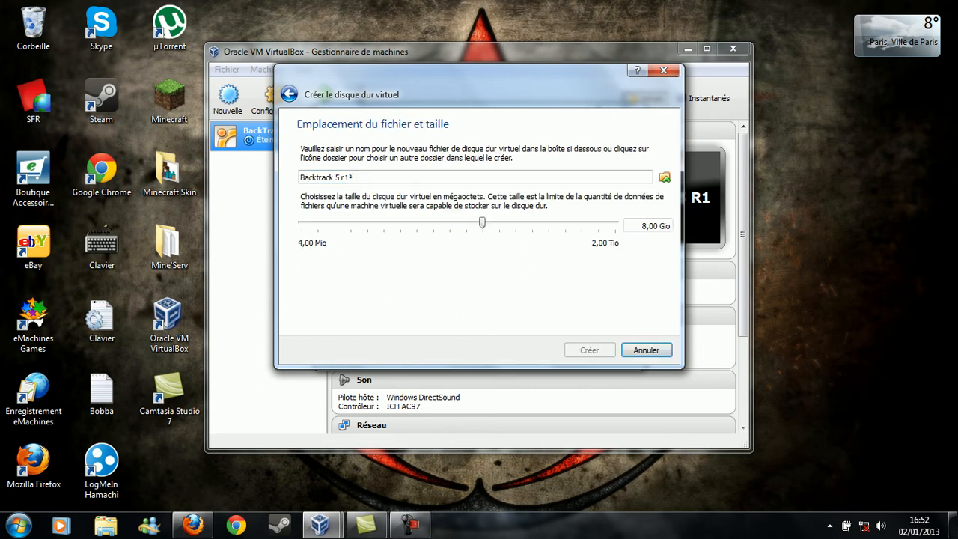
key(Return)
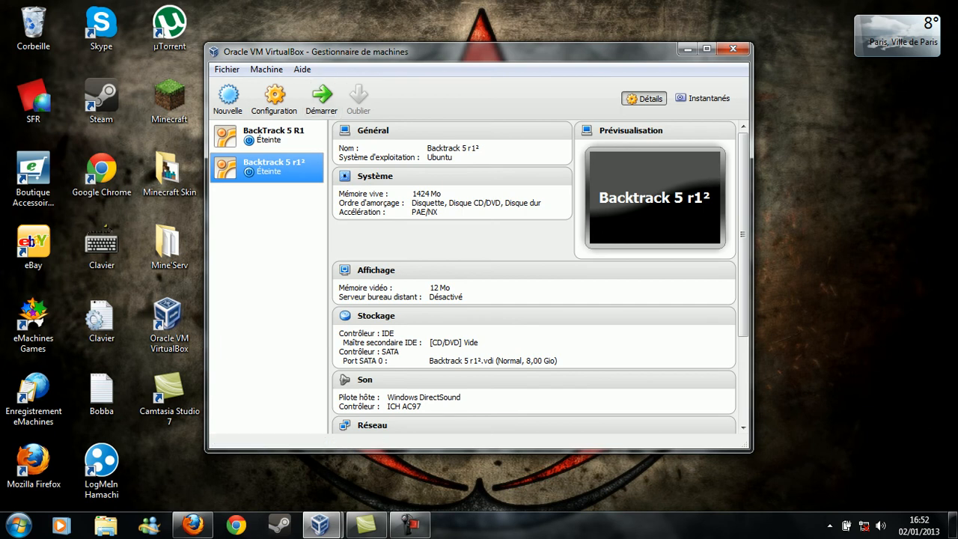
Browse to the BT5R1-GNOME-32 ISO as the optical disc for Backtrack 5 r1², and close the settings without applying it.
click(274, 98)
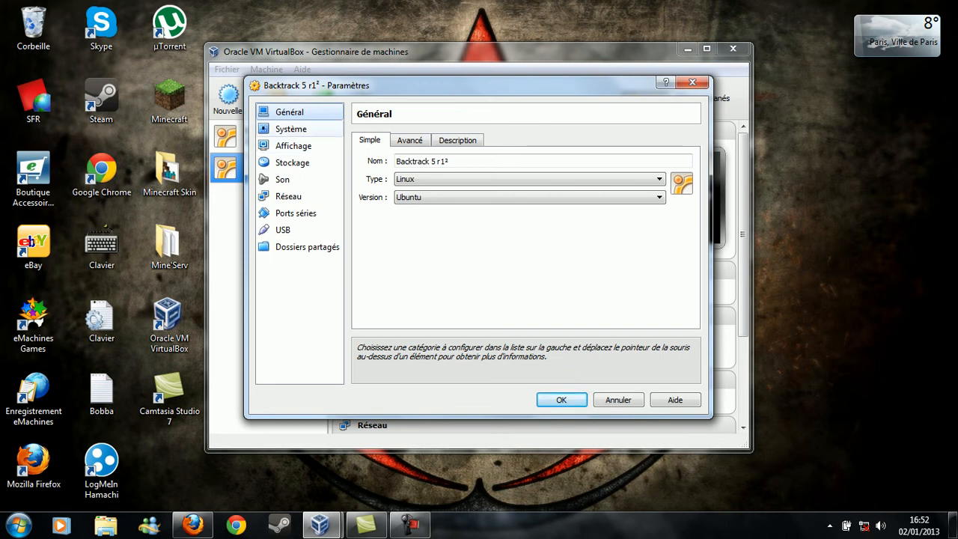
click(293, 162)
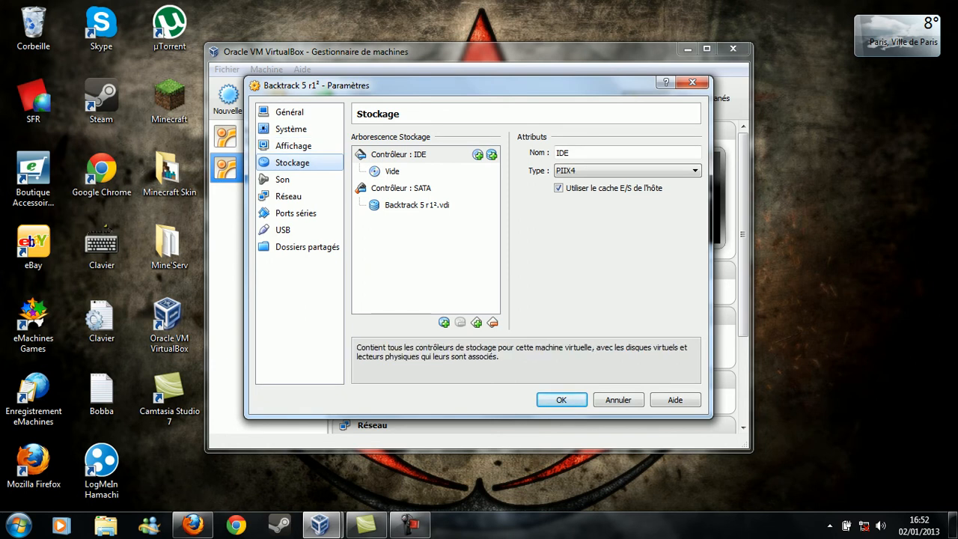
click(392, 172)
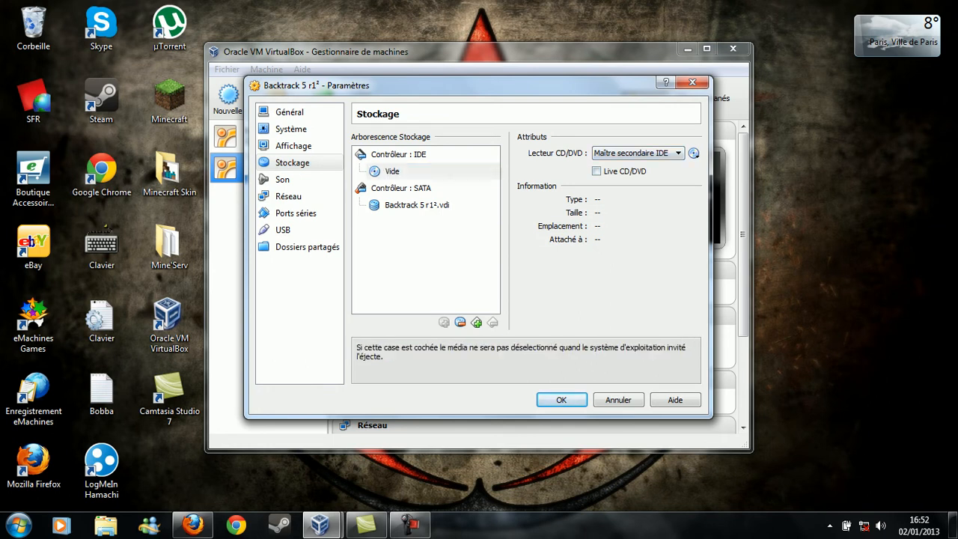
click(694, 152)
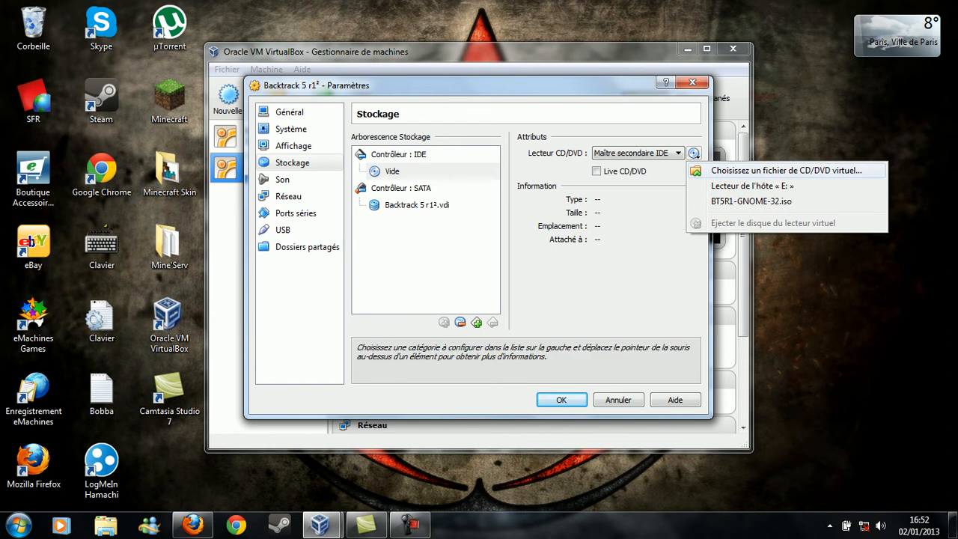
click(785, 170)
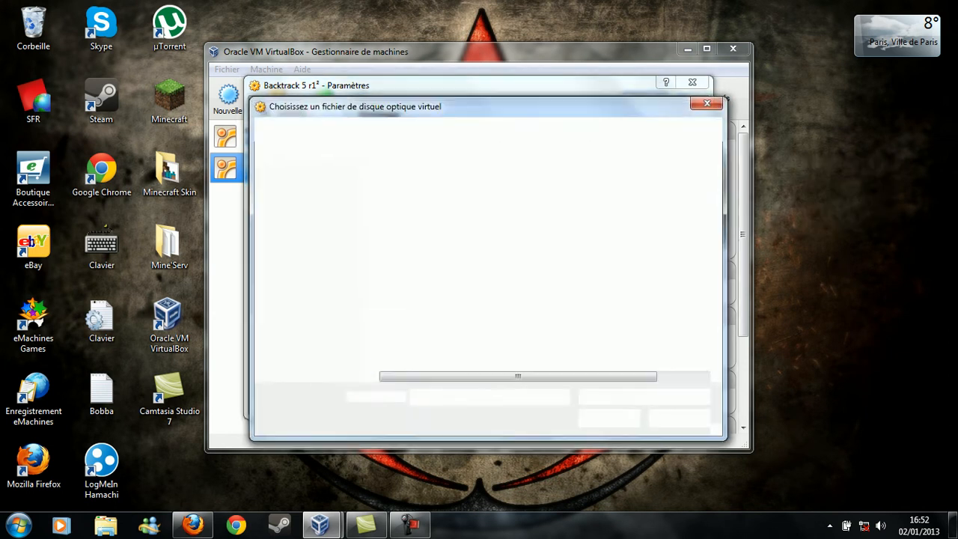
click(428, 192)
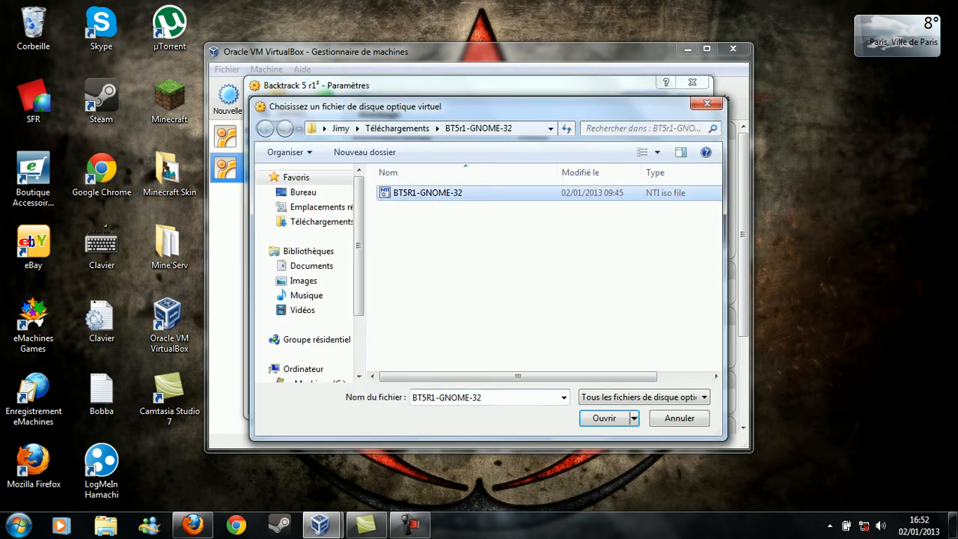
click(397, 128)
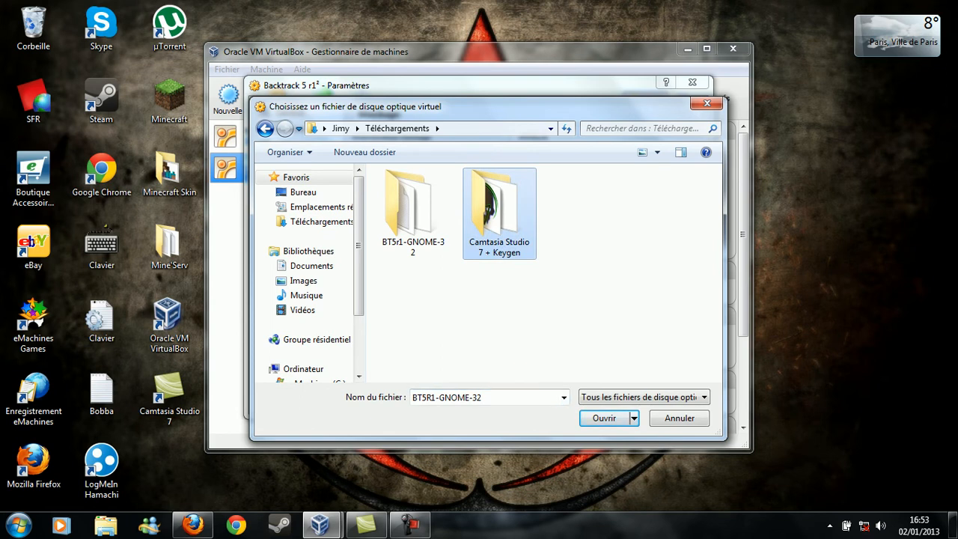
click(413, 214)
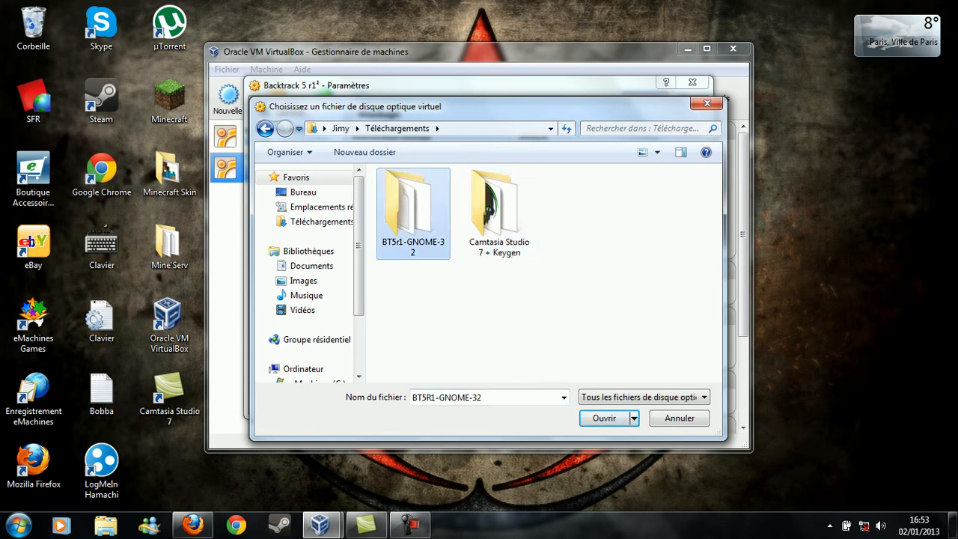
double_click(413, 212)
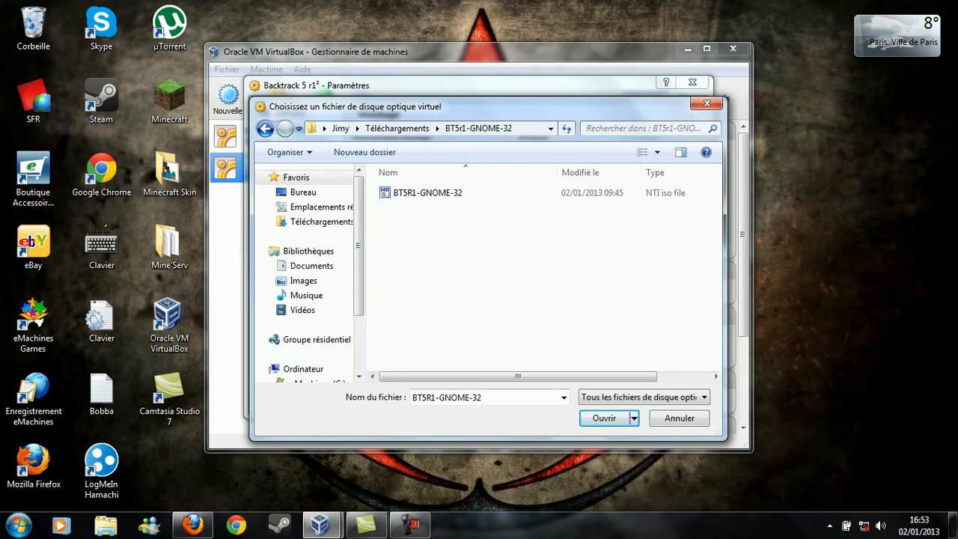
click(427, 193)
click(706, 103)
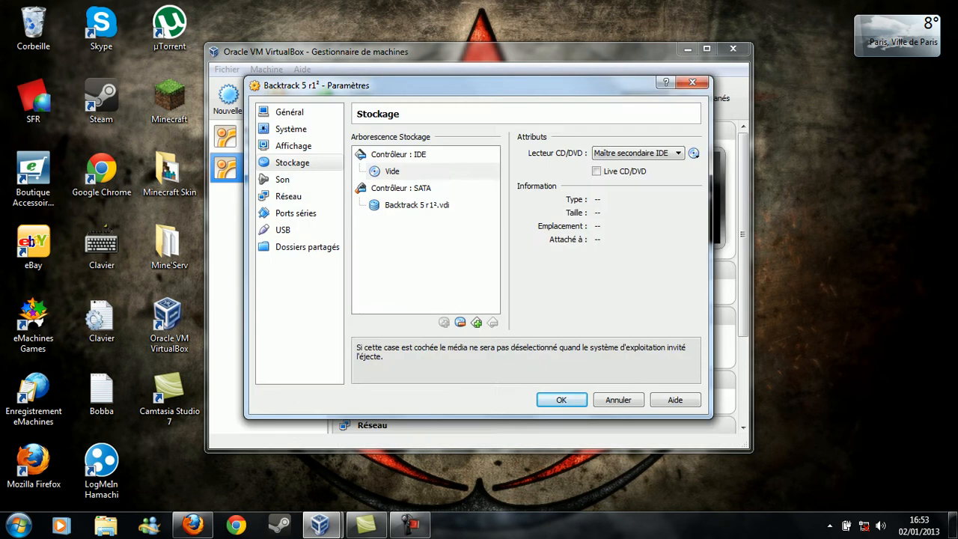
click(692, 82)
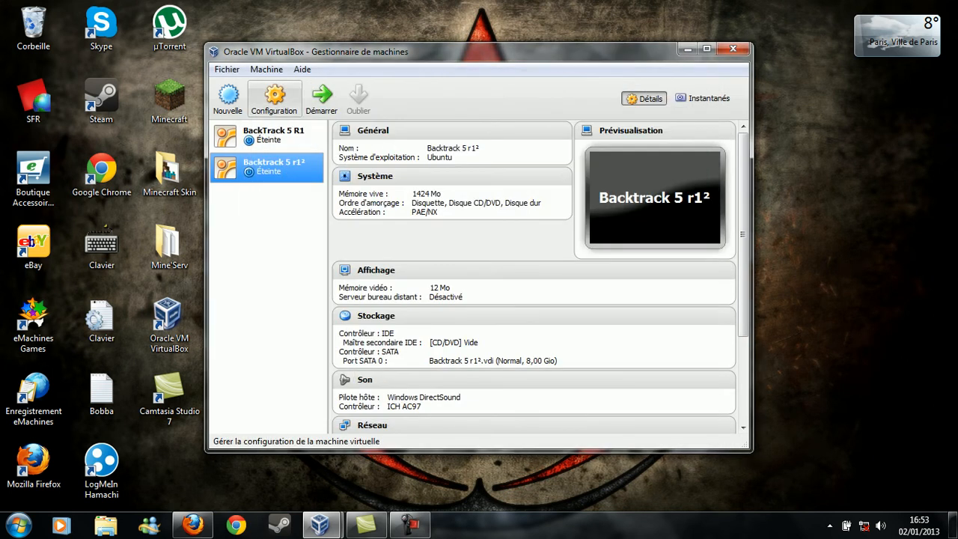
Remove the Backtrack 5 r1² virtual machine from the machine list.
click(266, 69)
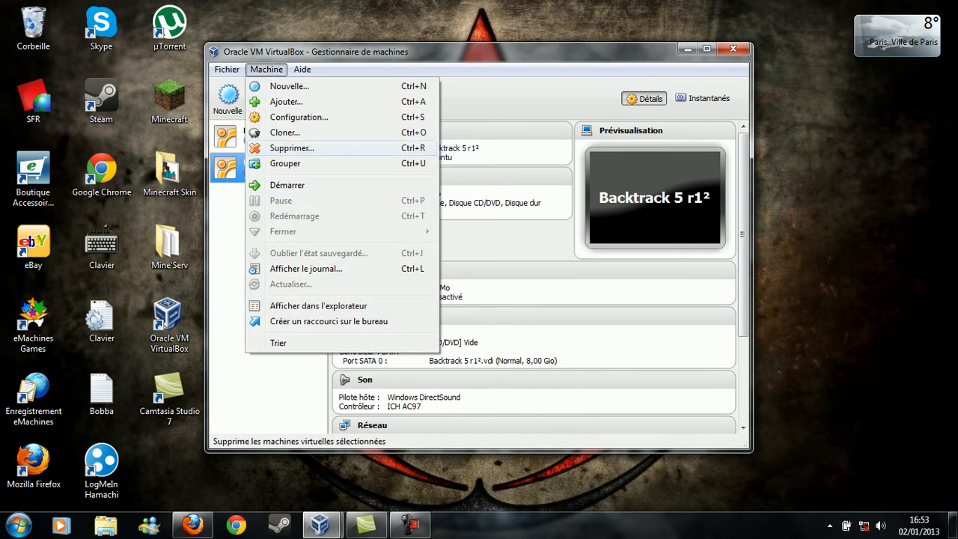
click(269, 146)
click(499, 304)
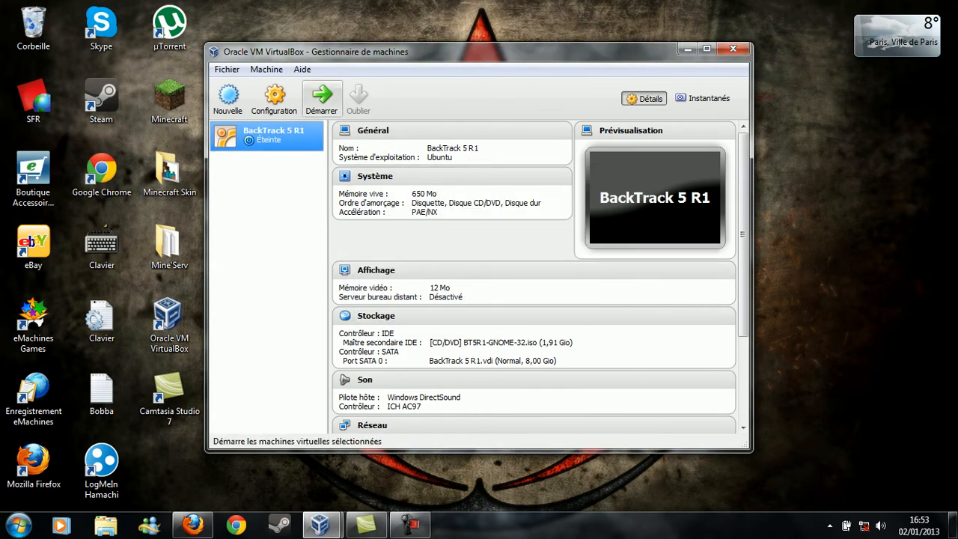
Start the BackTrack 5 R1 virtual machine and boot it with the BackTrack Text - Default Boot Text Mode option.
click(320, 96)
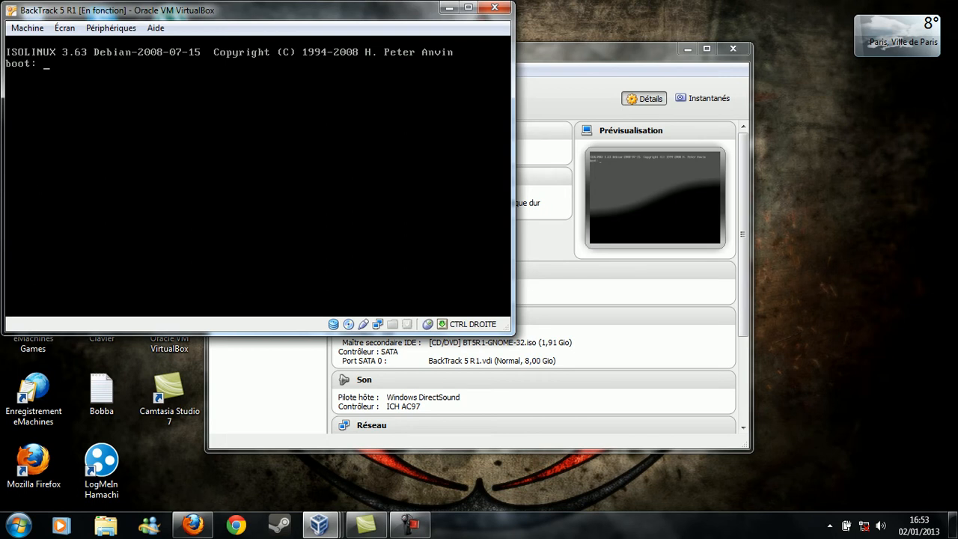
right_click(409, 523)
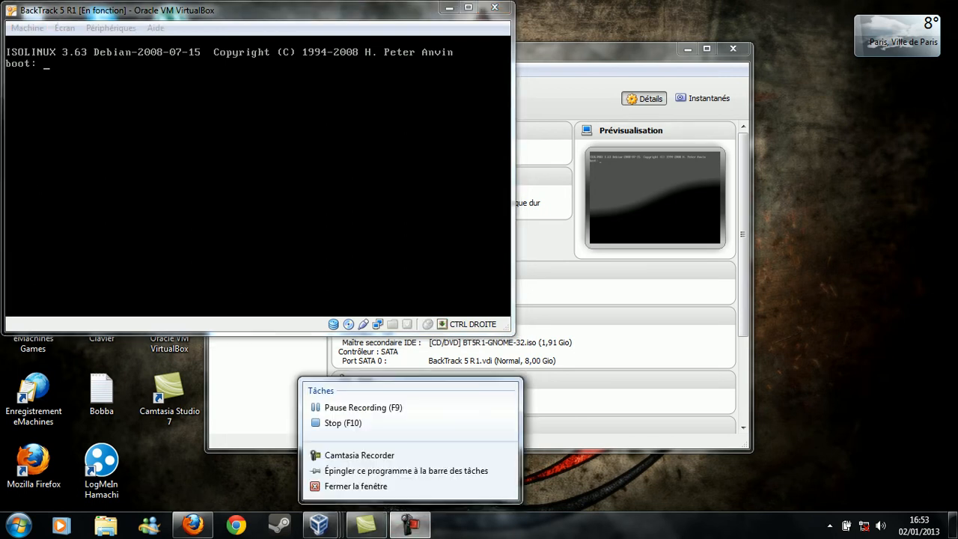
click(409, 524)
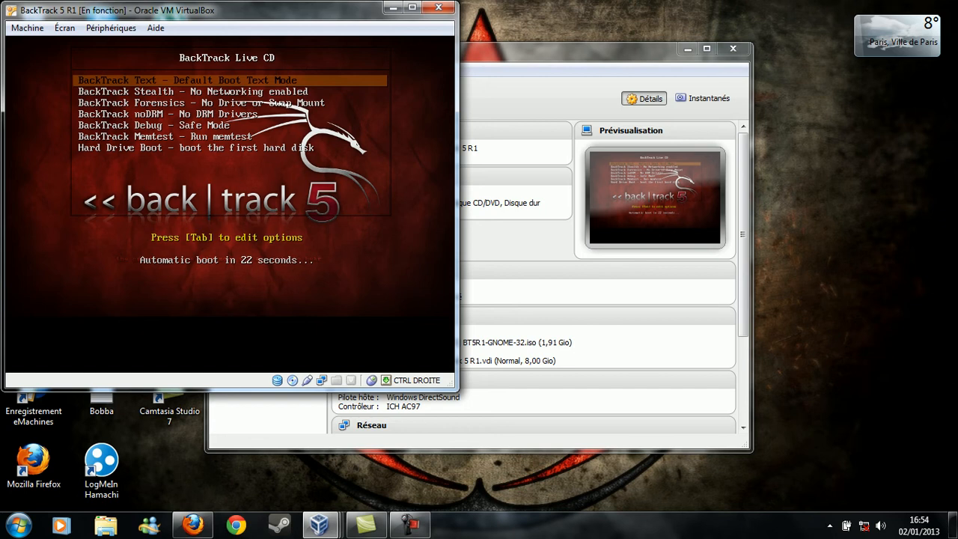
key(Return)
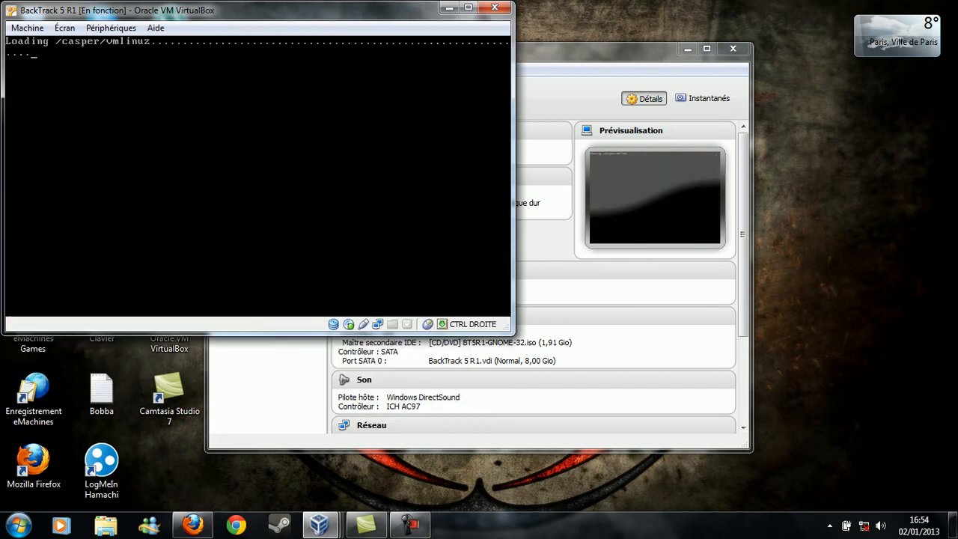
click(655, 131)
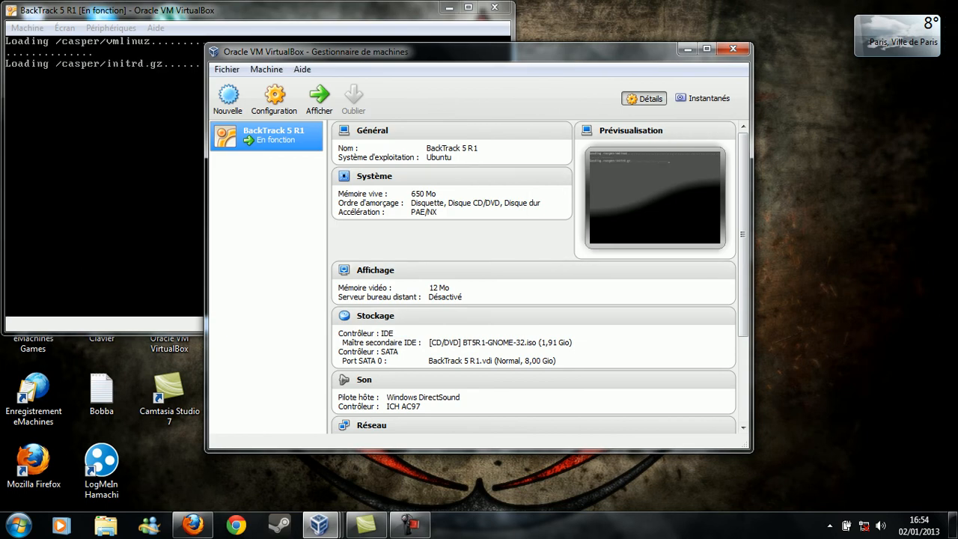
click(105, 187)
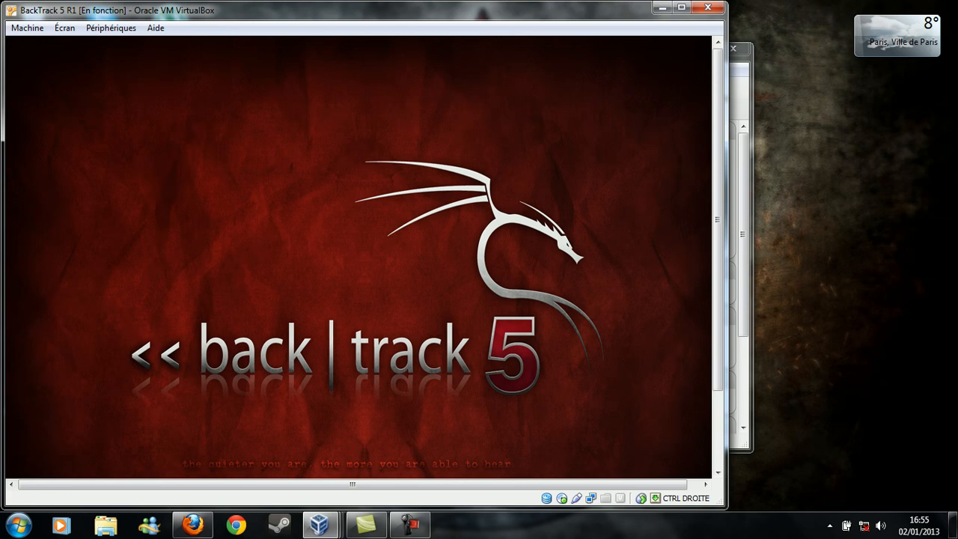
click(410, 525)
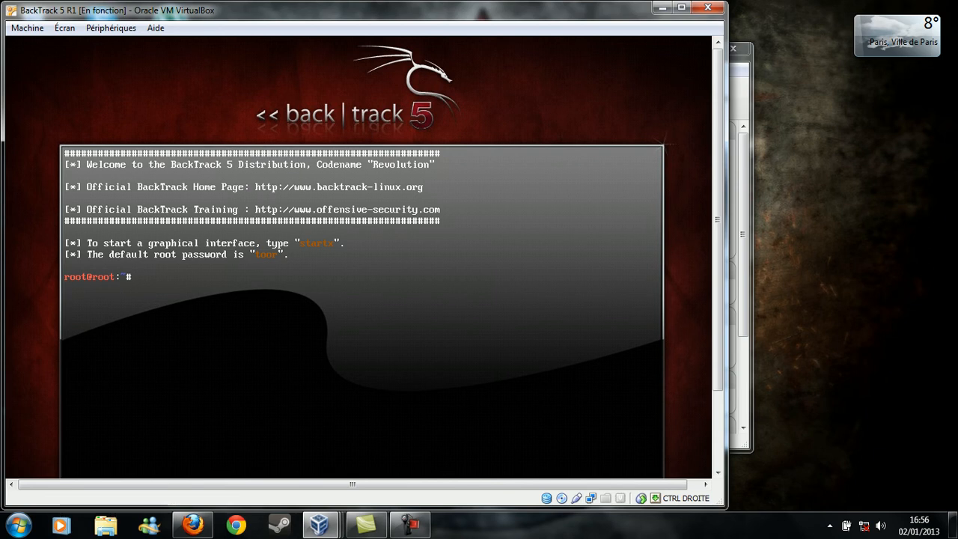
Launch BackTrack's graphical desktop from the root prompt with the startx command.
text(stg)
key(BackSpace)
text(artx)
key(Return)
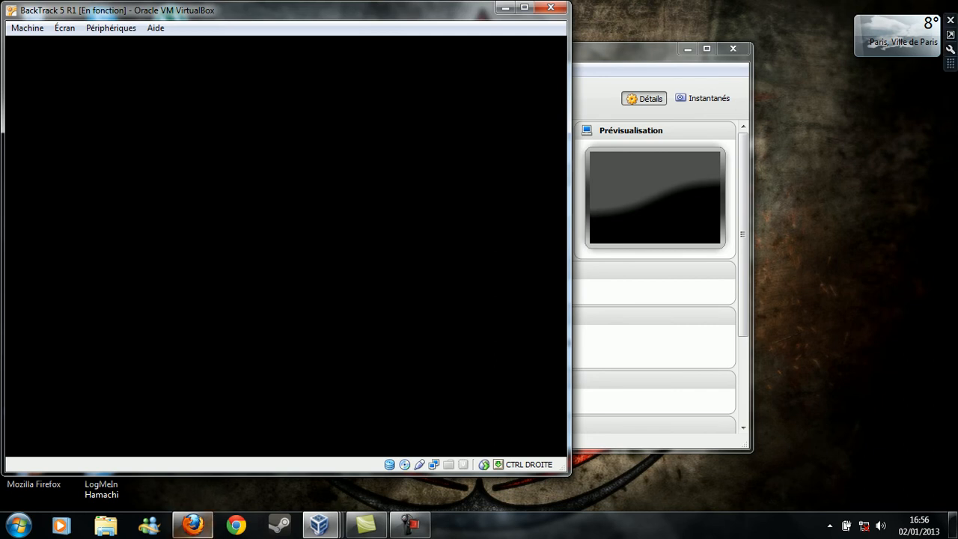
click(410, 525)
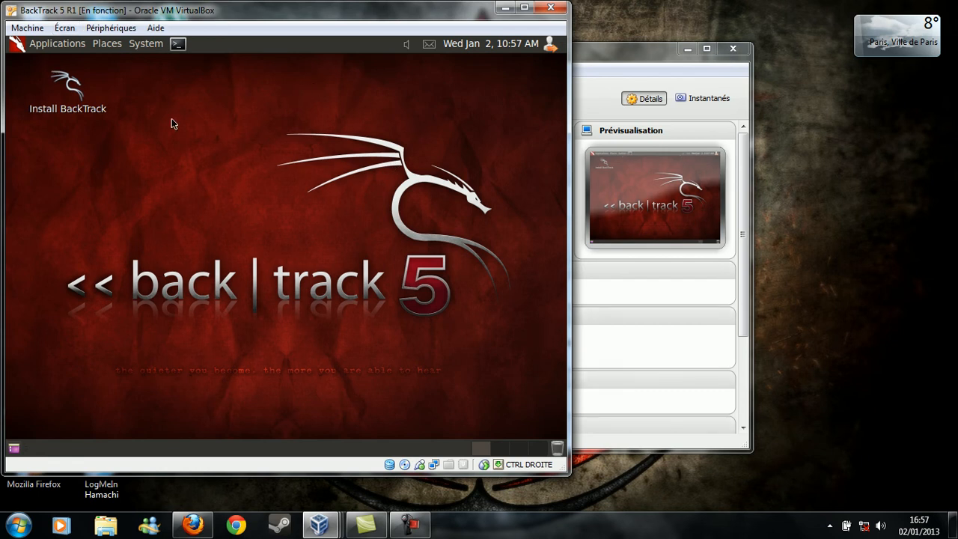
Open the BackTrack installer from the guest desktop and choose Français as the installation language.
click(69, 79)
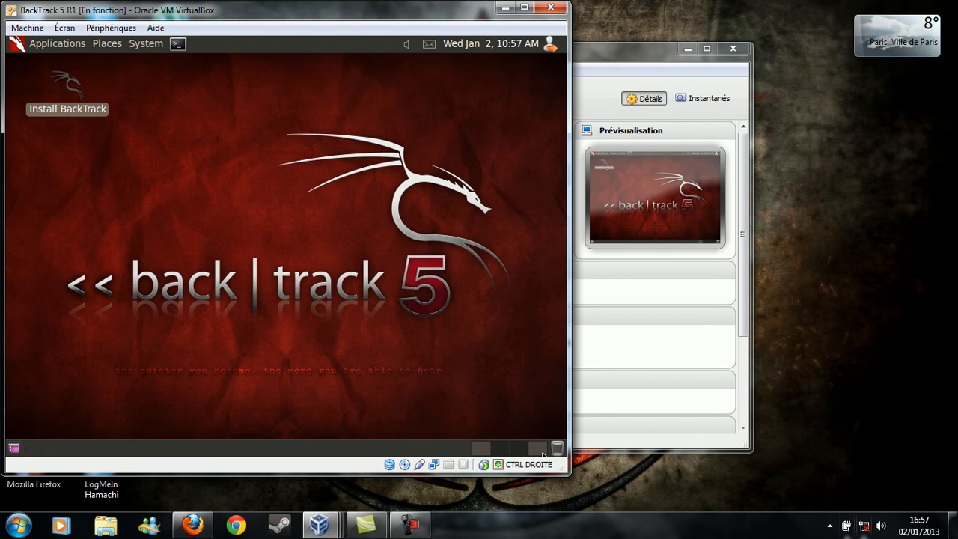
click(829, 526)
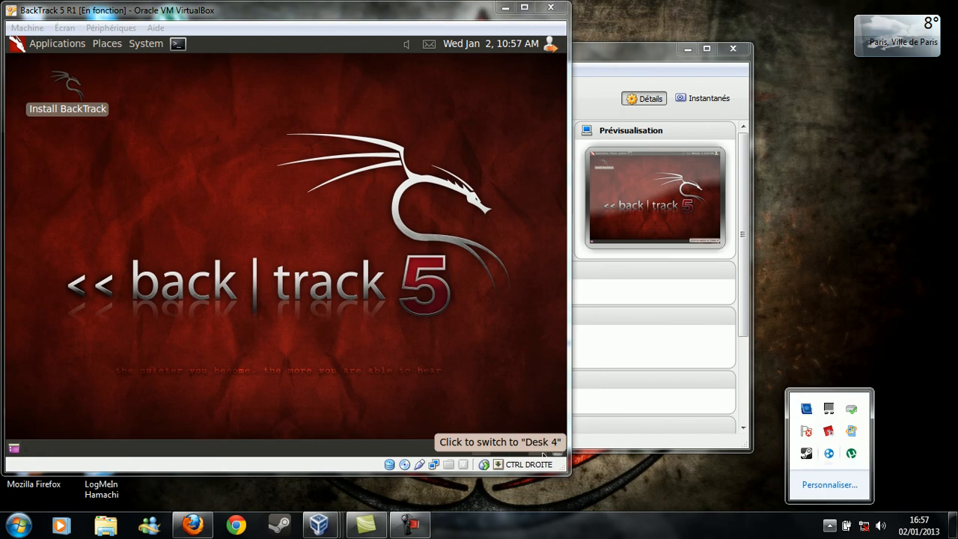
click(828, 525)
click(410, 526)
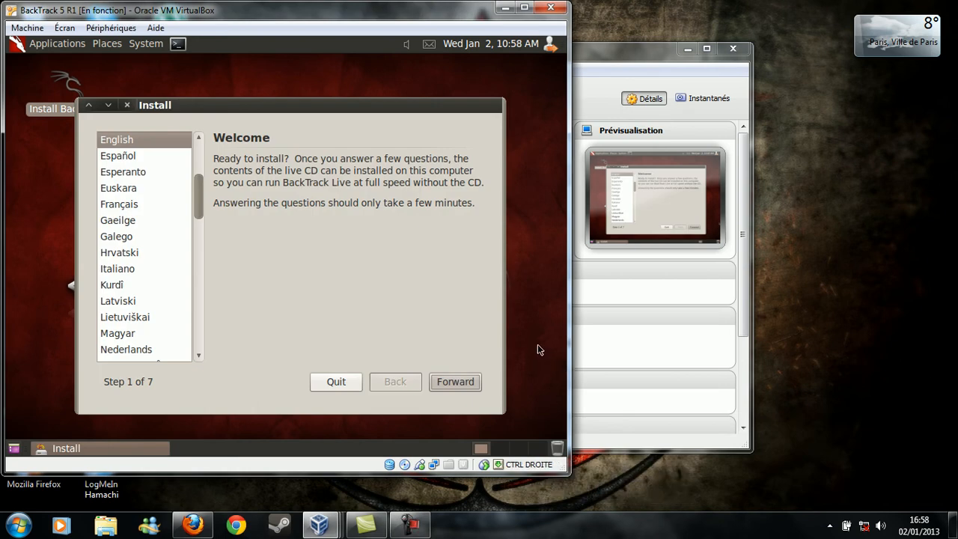
click(130, 209)
click(438, 381)
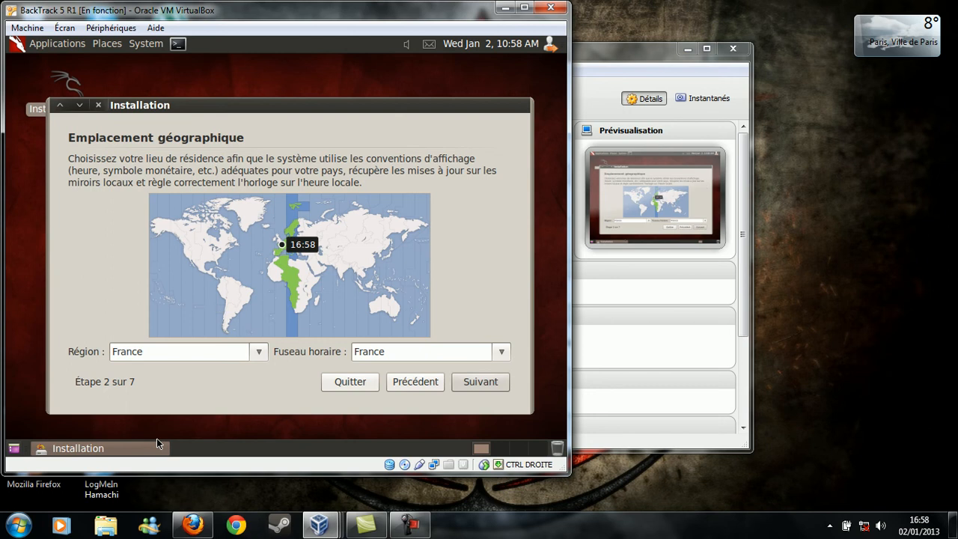
Accept France as region and time zone, and keep the suggested France - Autre keyboard layout.
click(500, 386)
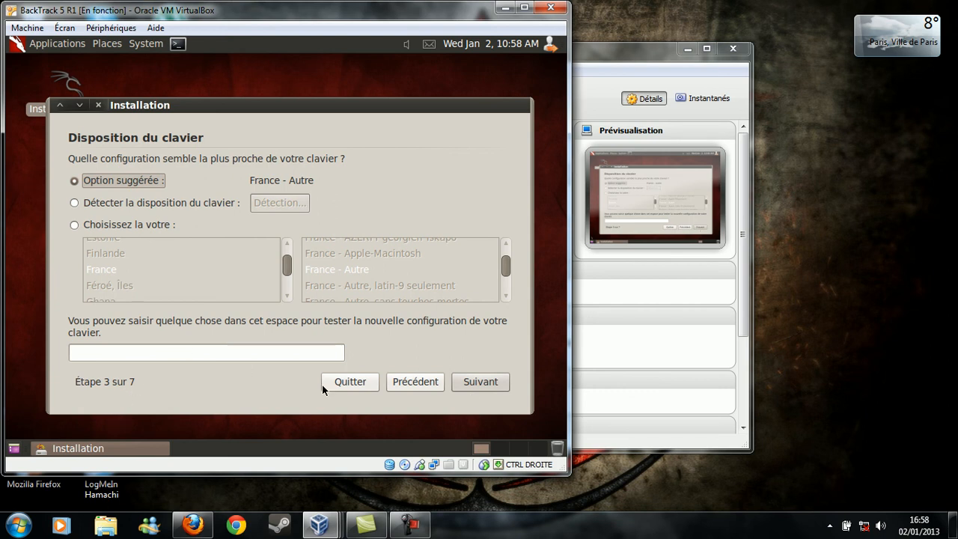
click(460, 384)
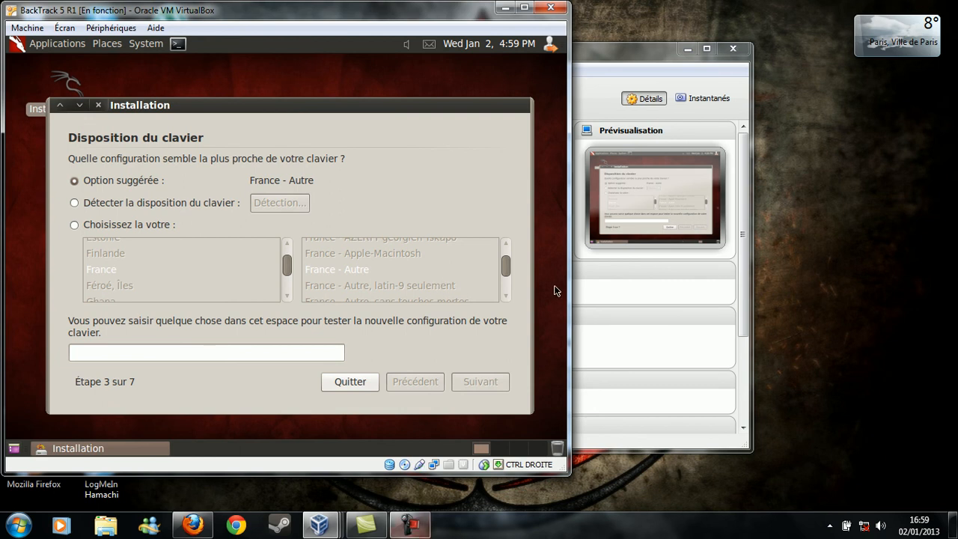
click(410, 525)
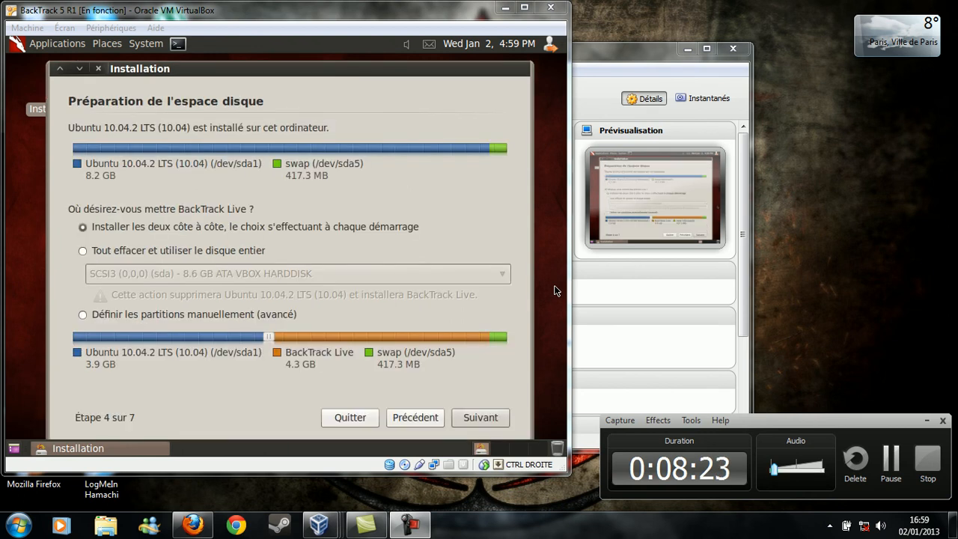
Try other side-by-side partition splits and the manual partitioning option, and return to the side-by-side installation.
click(256, 393)
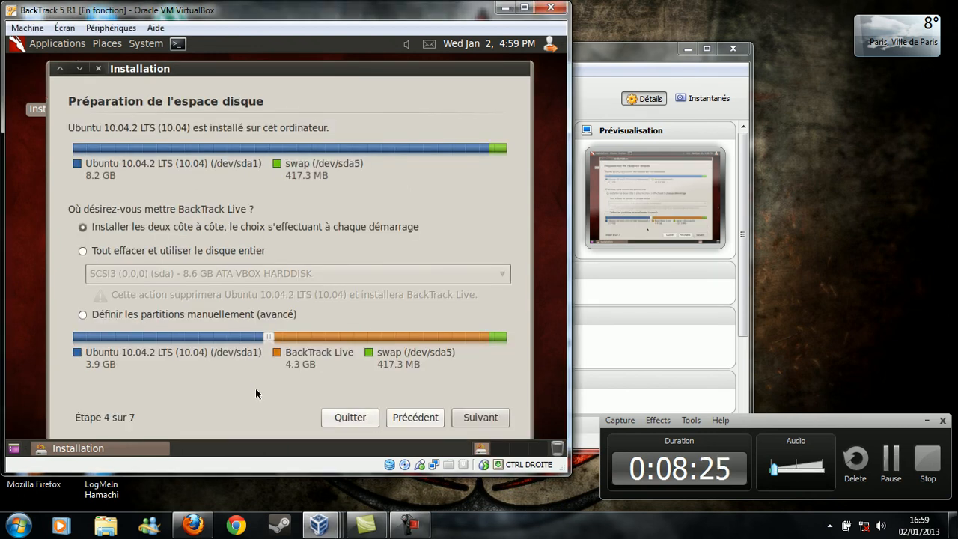
drag(267, 337, 349, 337)
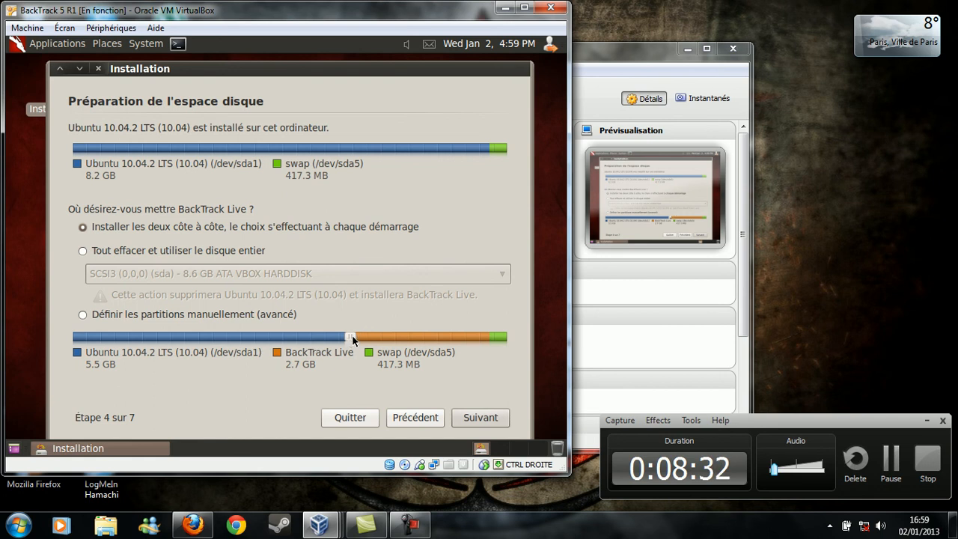
drag(347, 335, 250, 352)
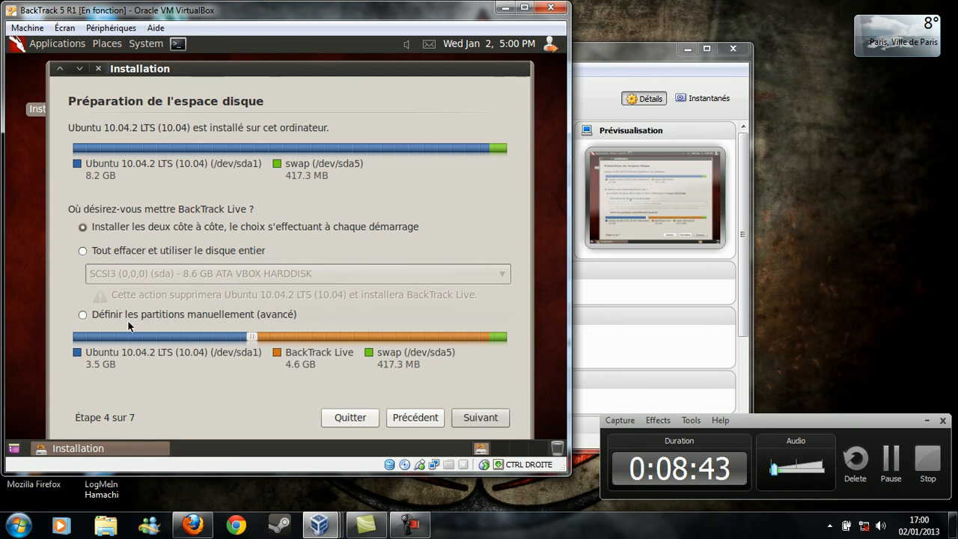
click(92, 315)
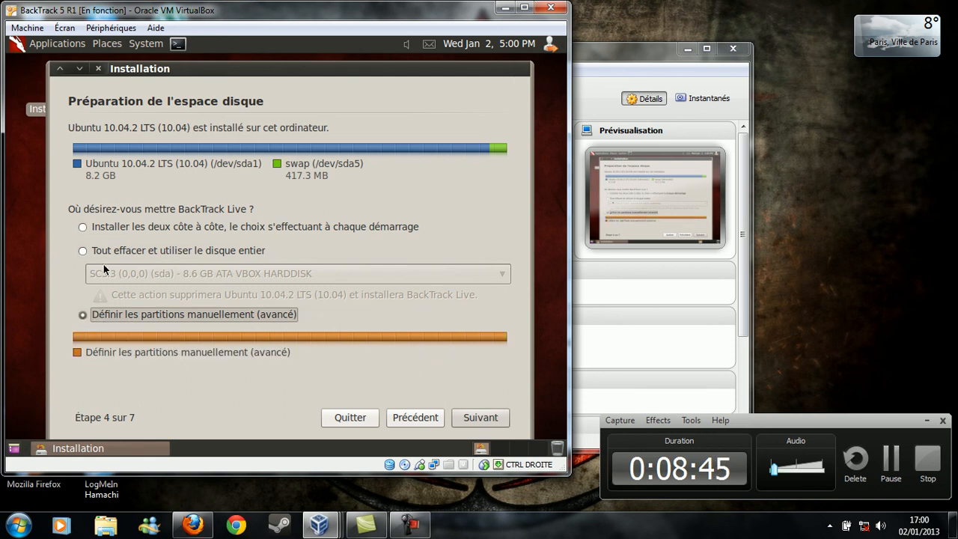
click(104, 228)
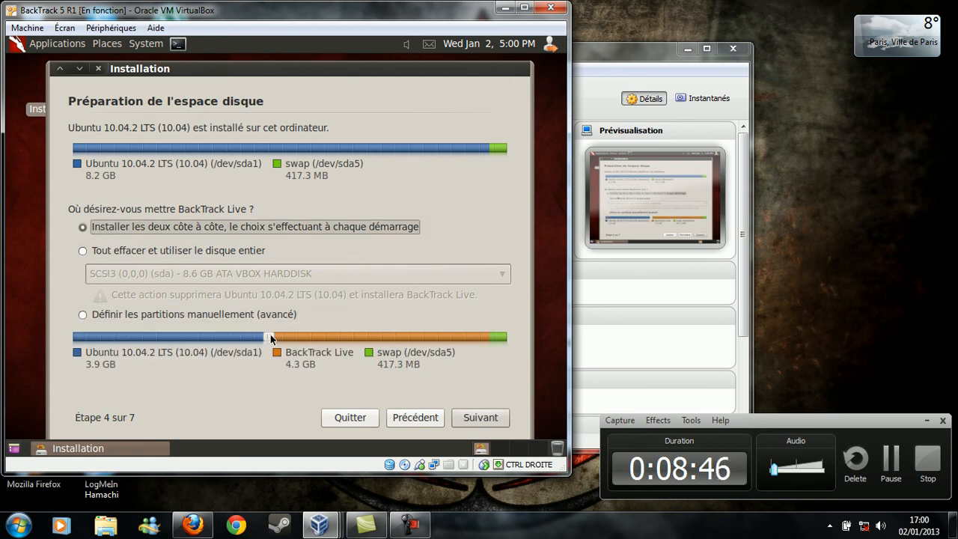
Split the disk into 4.1 GB for Ubuntu and 4.1 GB for BackTrack Live, and confirm writing the changes.
mouse_move(265, 336)
mouse_down()
mouse_move(225, 341)
mouse_move(277, 343)
mouse_up()
click(484, 423)
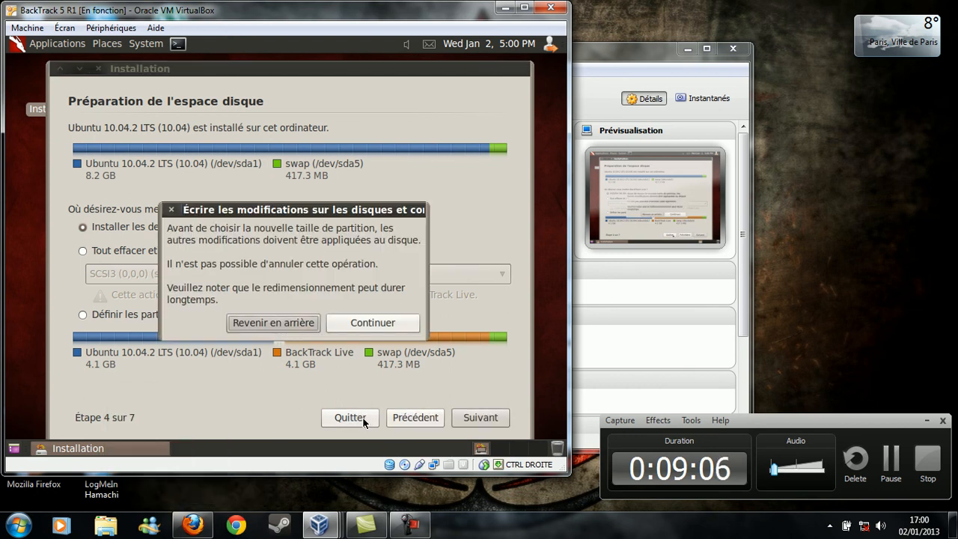
click(339, 319)
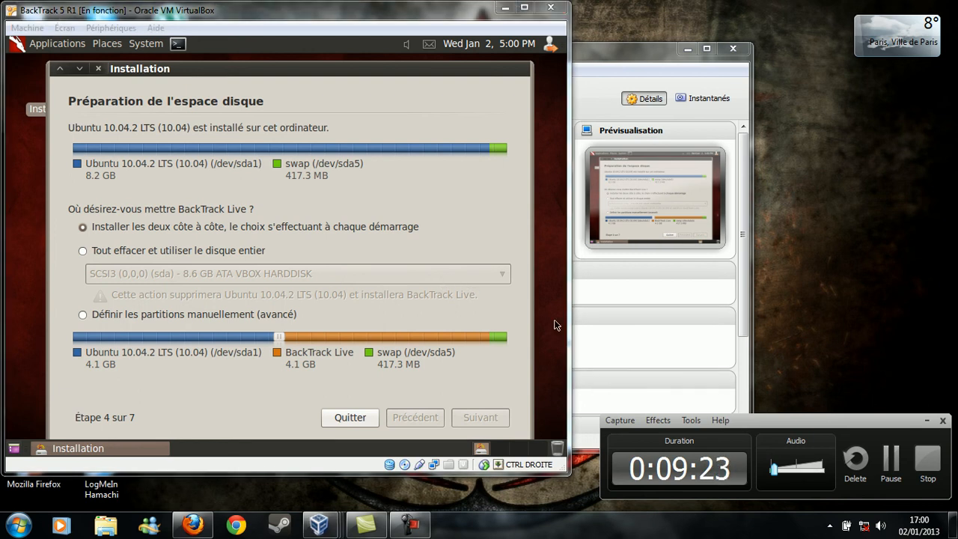
click(291, 314)
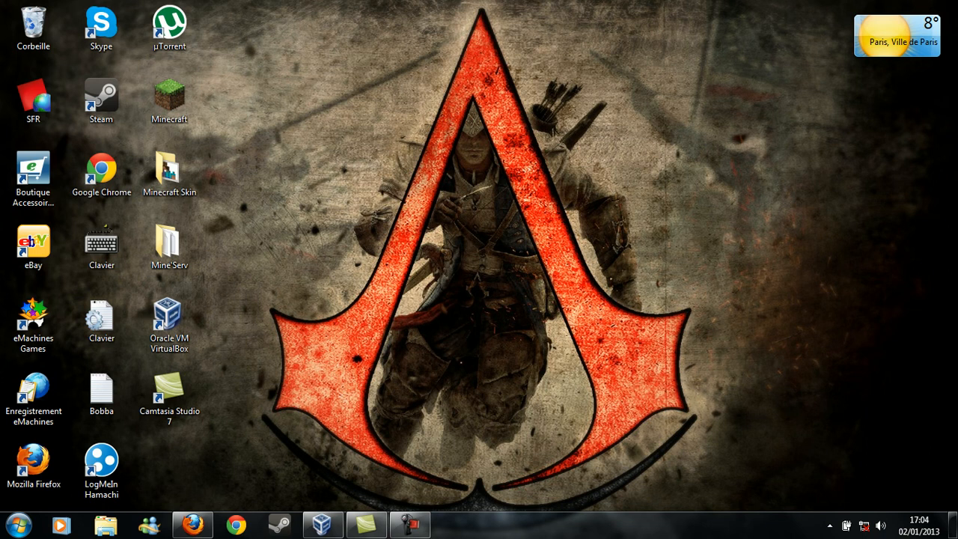
click(410, 525)
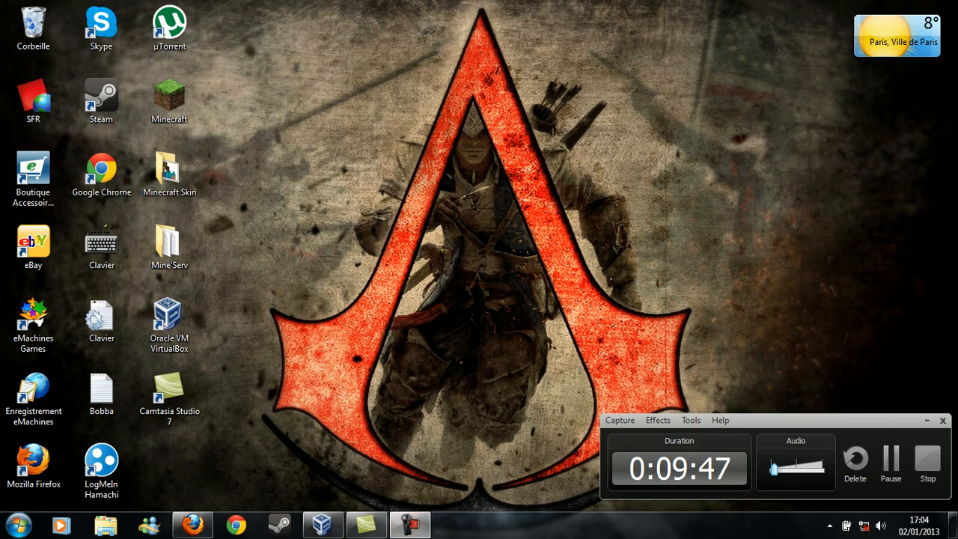